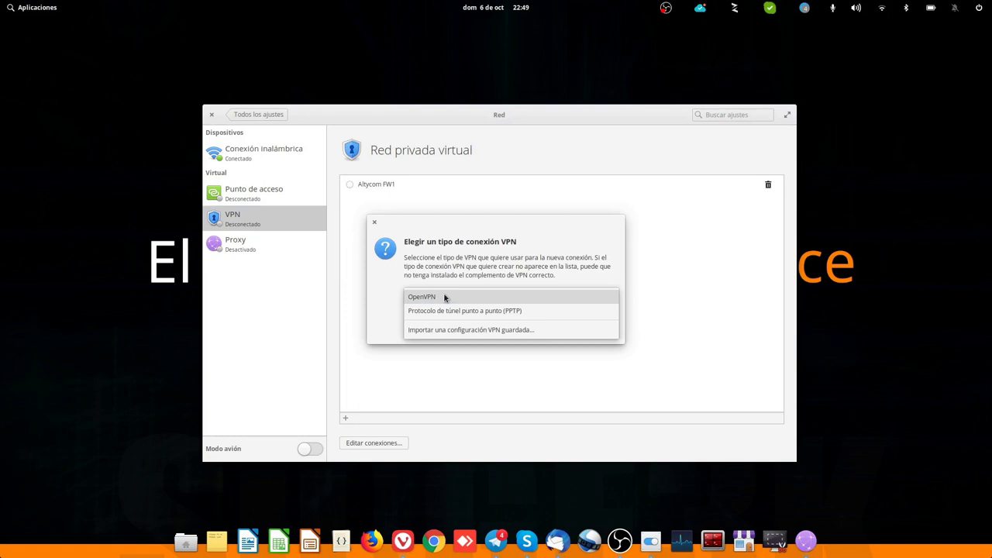
# Dismiss the VPN type chooser after briefly picking OpenVPN, so no new connection is created
pyautogui.click(445, 298)
pyautogui.click(443, 296)
pyautogui.click(414, 244)
pyautogui.click(374, 223)
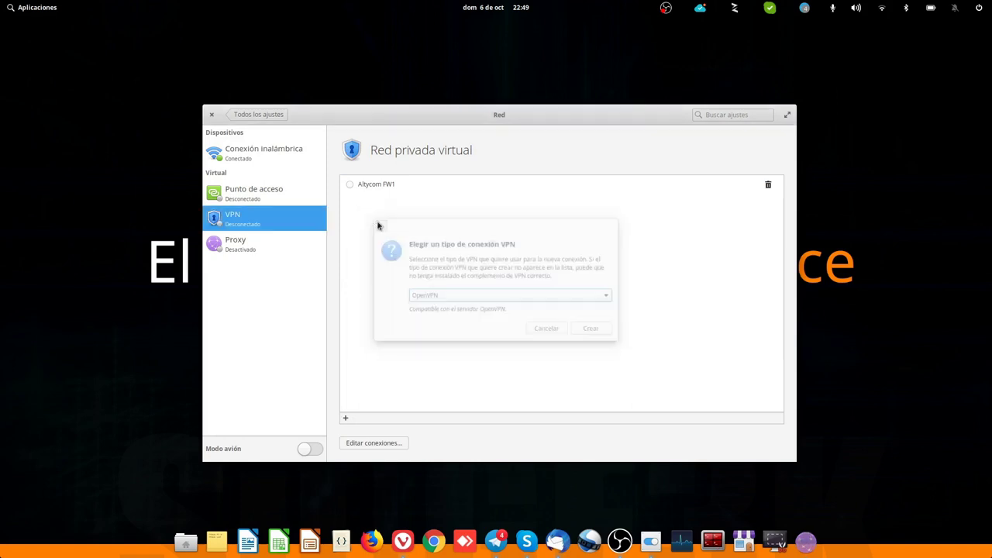
# Launch Synaptic Package Manager from Aplicaciones and authenticate with the administrator password
pyautogui.click(44, 11)
pyautogui.click(245, 171)
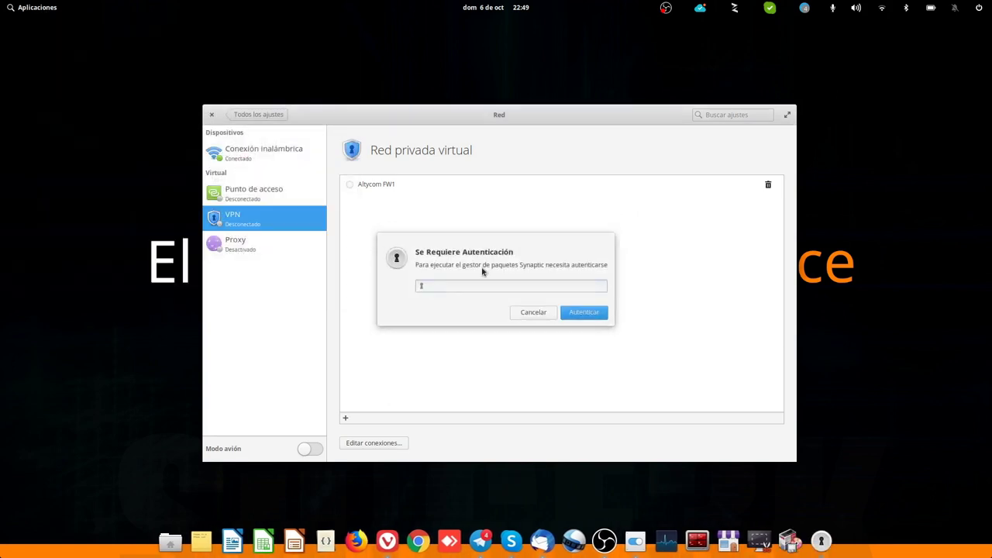
pyautogui.click(461, 289)
pyautogui.write('•')
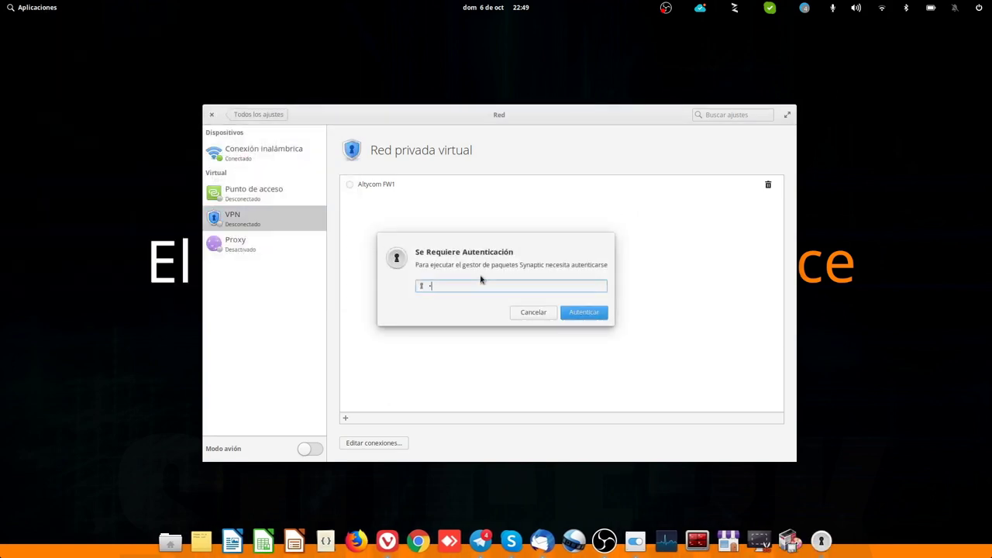
pyautogui.press('Return')
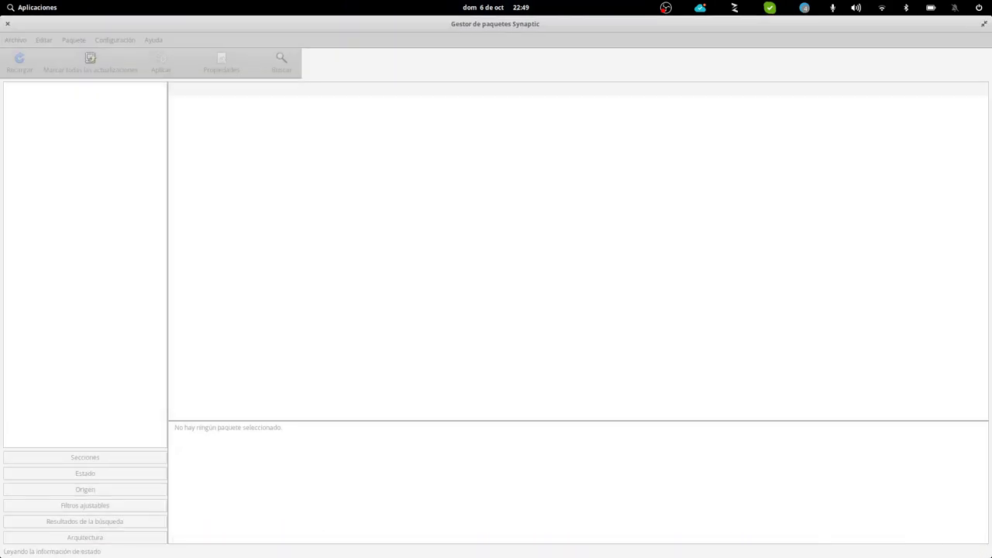
# Search for the Fortinet packages and mark network-manager-fortisslvpn, accepting the openfortivpn dependency
pyautogui.click(288, 69)
pyautogui.write('telnet')
pyautogui.press('Return')
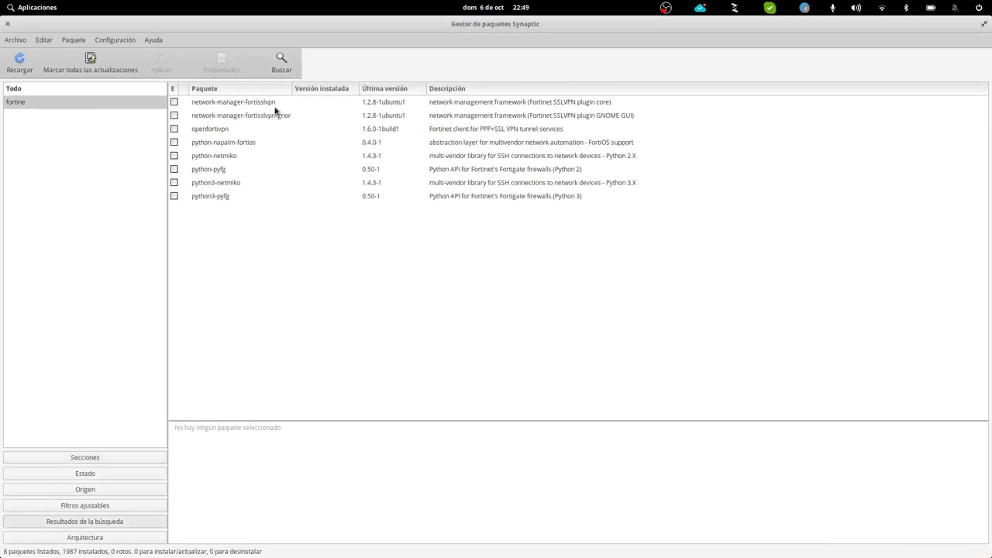
pyautogui.click(275, 108)
pyautogui.rightClick(275, 104)
pyautogui.click(294, 126)
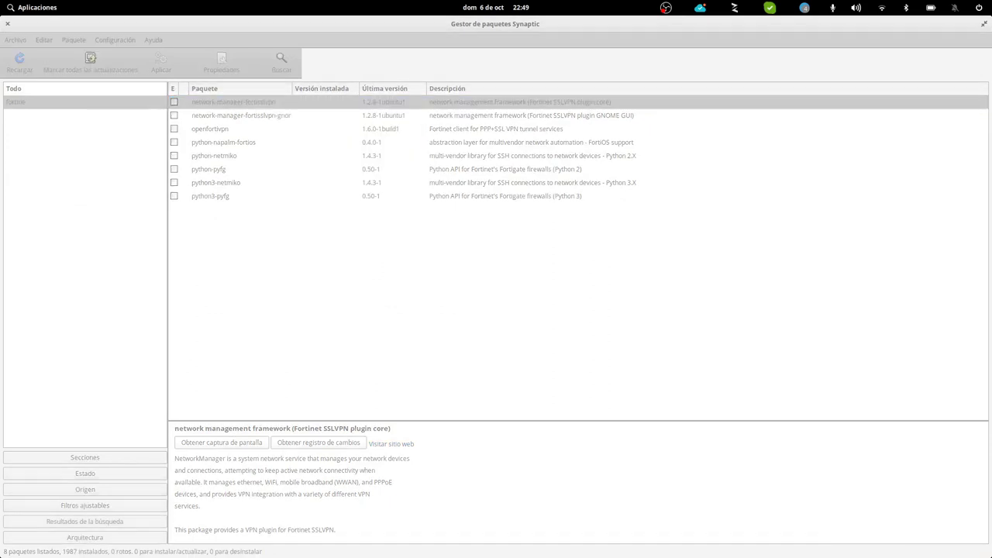
pyautogui.click(583, 390)
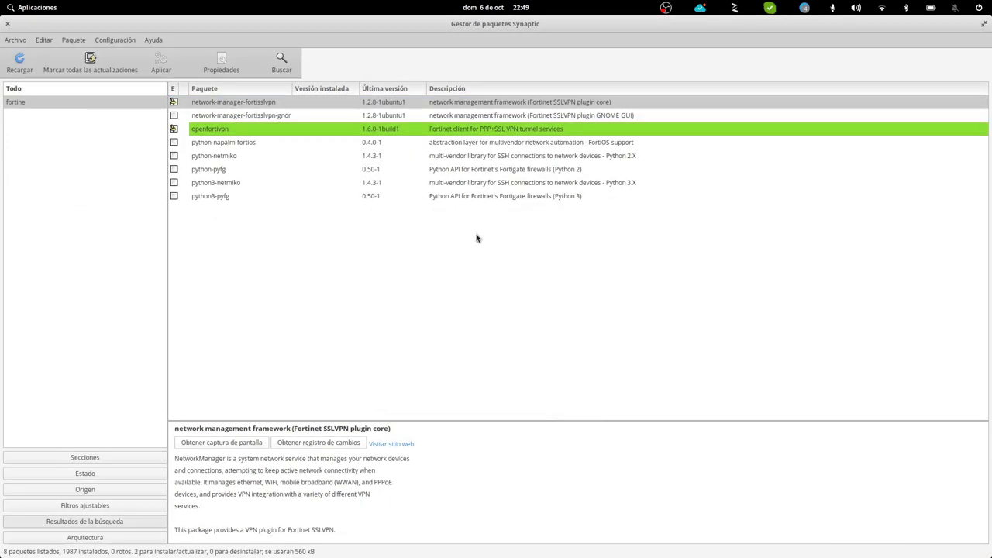
# Mark and then unmark network-manager-fortisslvpn-gnome, leaving it out of the install
pyautogui.rightClick(300, 121)
pyautogui.click(318, 138)
pyautogui.rightClick(249, 118)
pyautogui.click(277, 124)
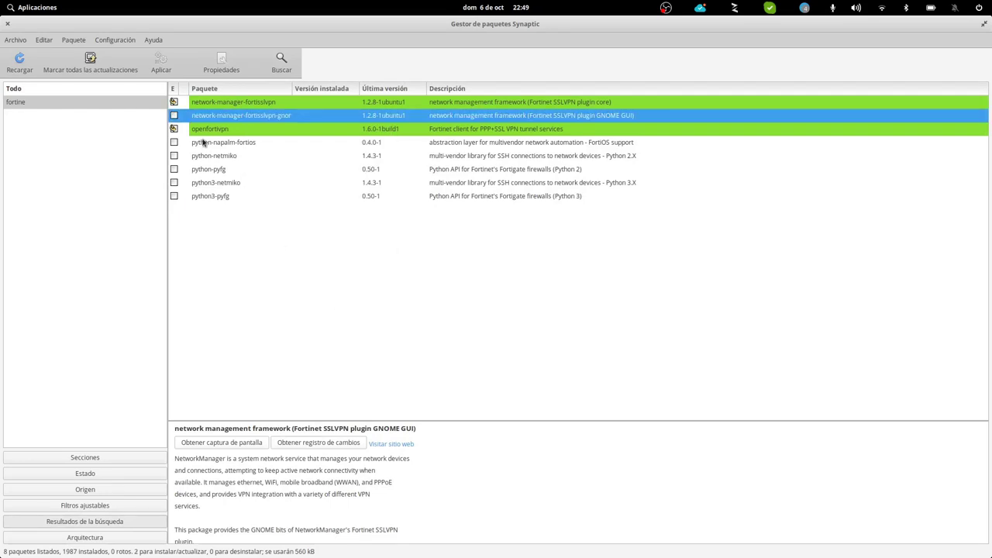
# Apply the marked Fortinet packages and confirm them in Synaptic's Resumen dialog
pyautogui.click(161, 68)
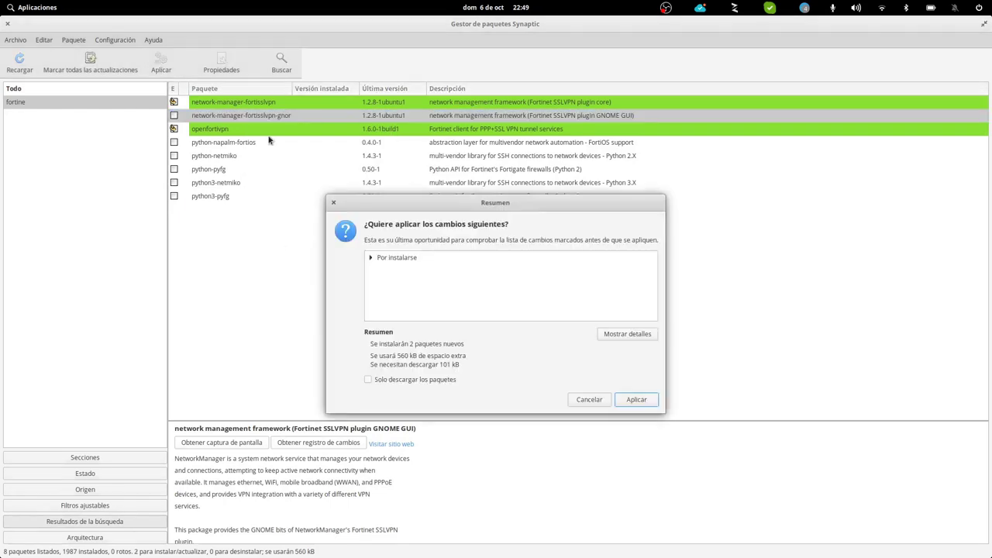
pyautogui.click(636, 399)
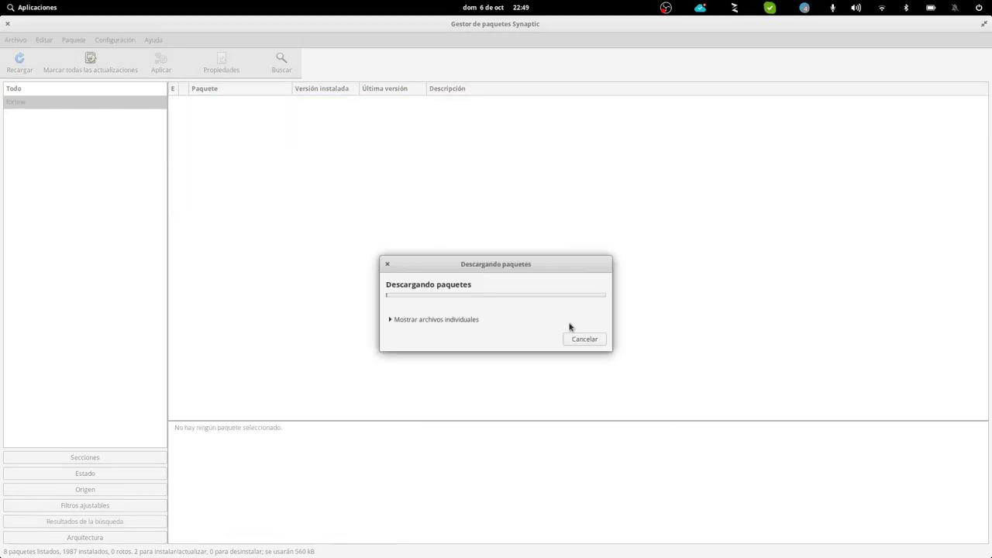
pyautogui.click(650, 538)
pyautogui.click(211, 115)
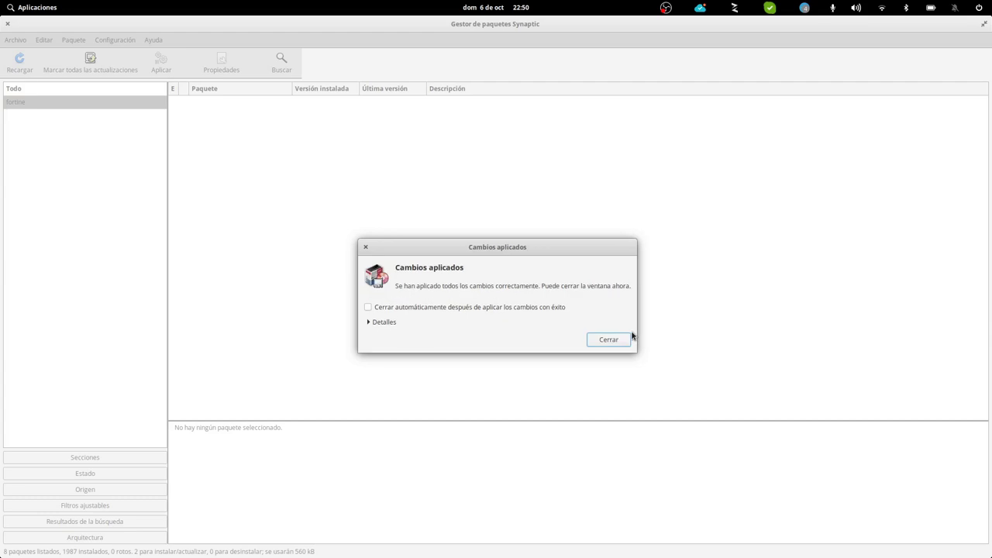
# Dismiss the changes-applied notice and open Configuración de red from the Wi-Fi menu
pyautogui.click(624, 338)
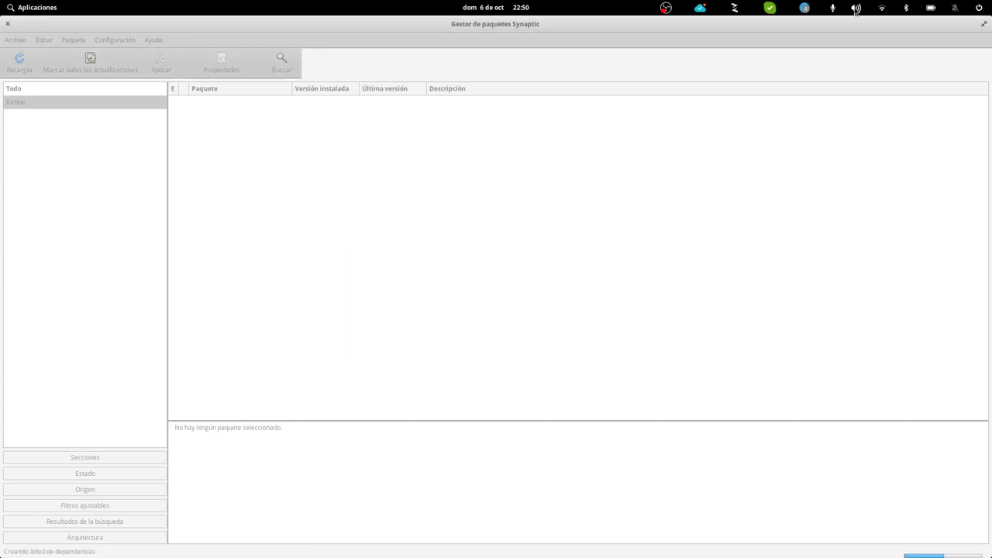
pyautogui.click(883, 8)
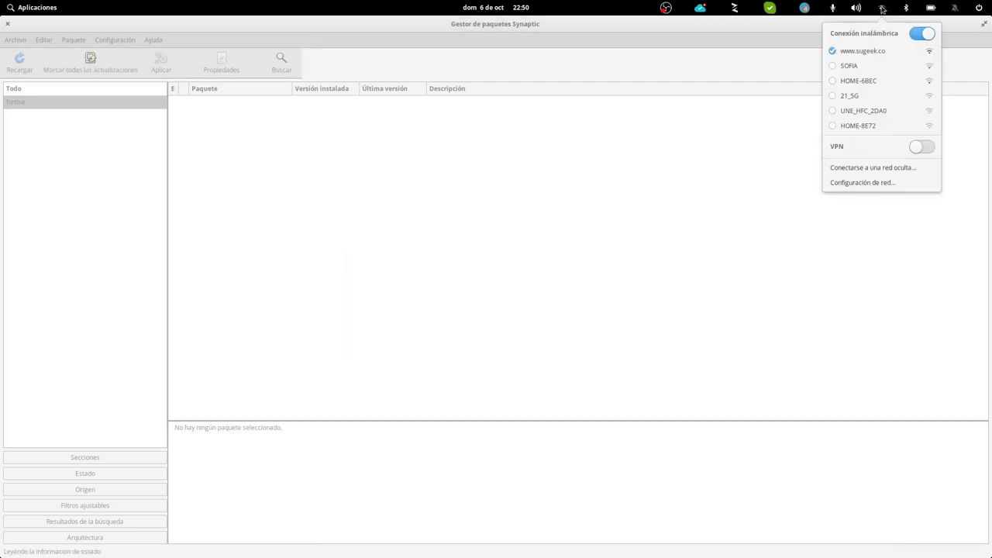
pyautogui.click(853, 183)
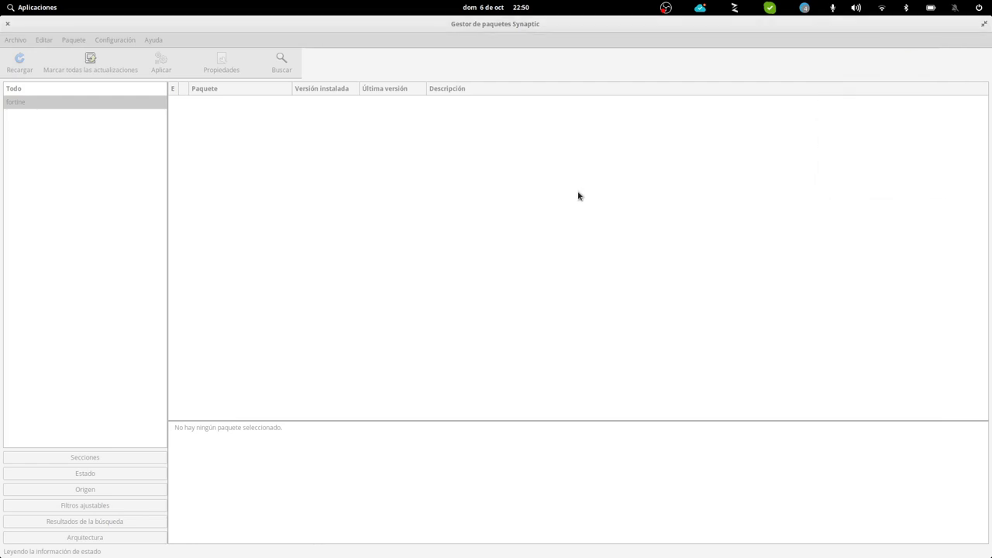
# Add a VPN connection, change its type from Fortinet SSLVPN to OpenVPN, and create it
pyautogui.click(247, 217)
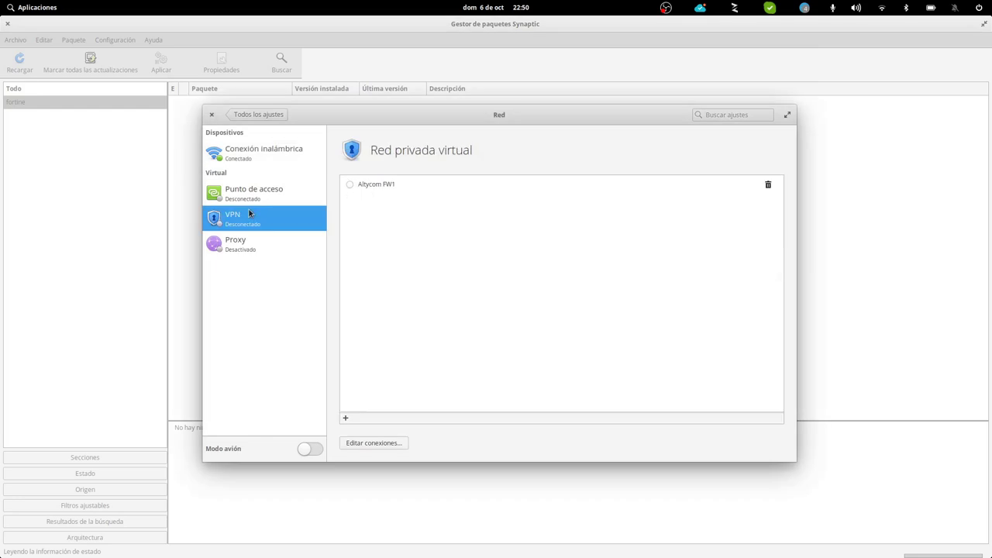
pyautogui.click(346, 419)
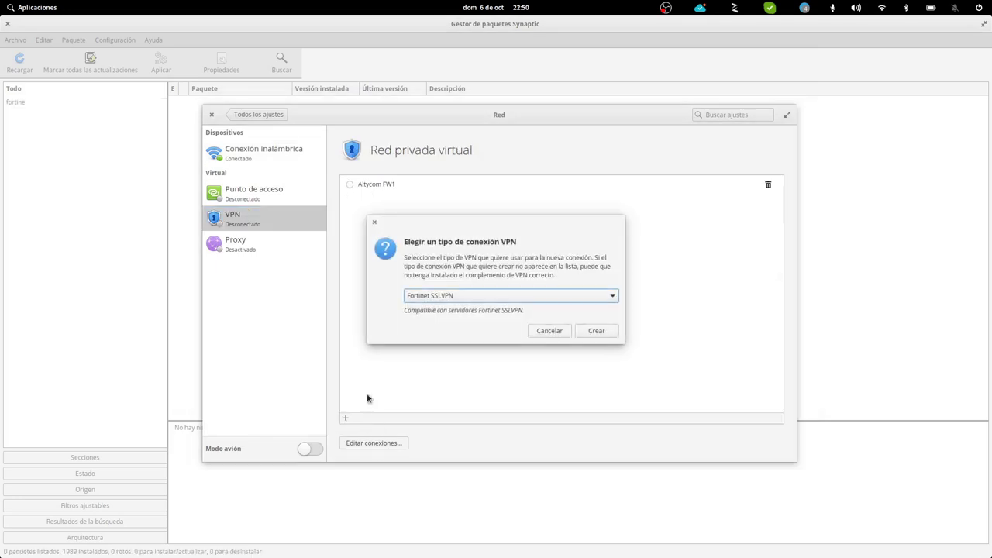
pyautogui.click(473, 297)
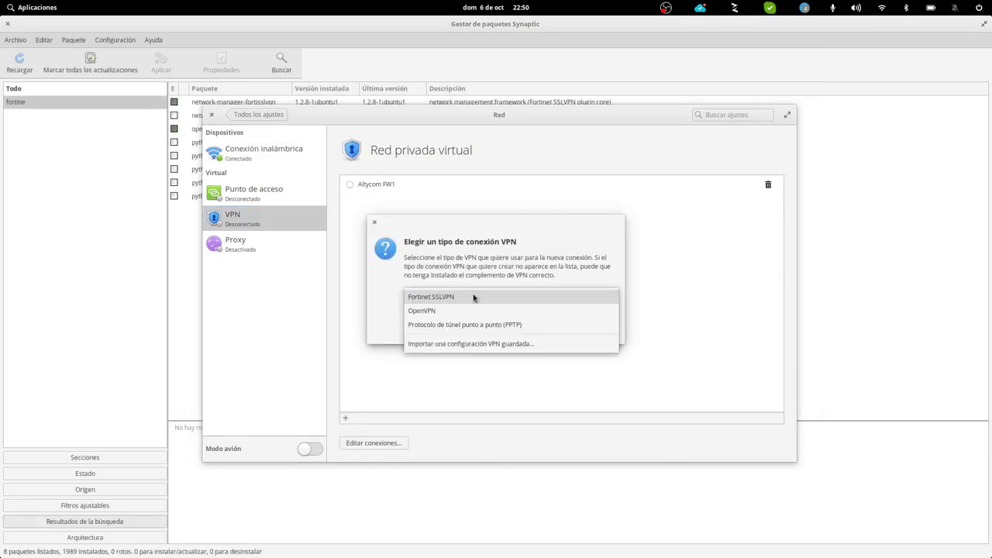
pyautogui.click(474, 297)
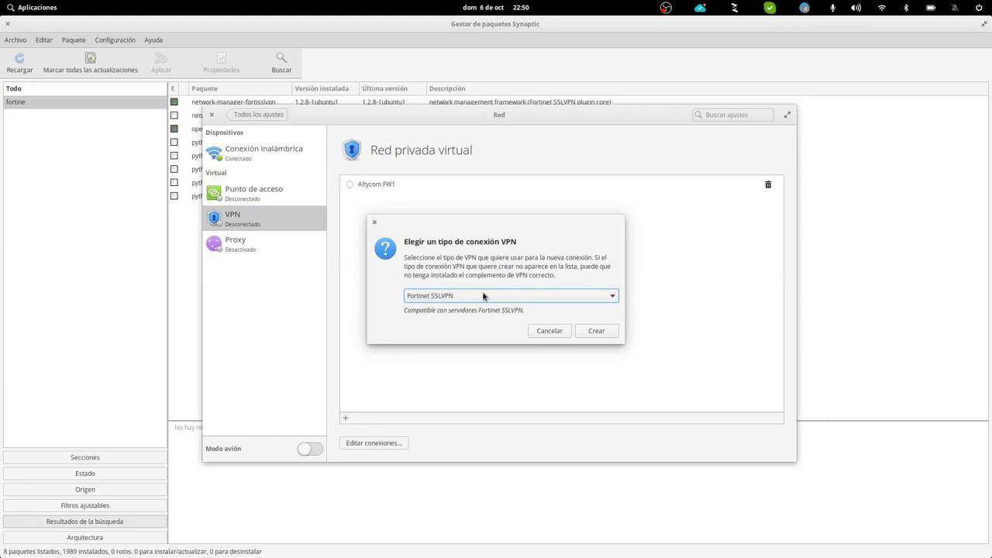
pyautogui.click(483, 295)
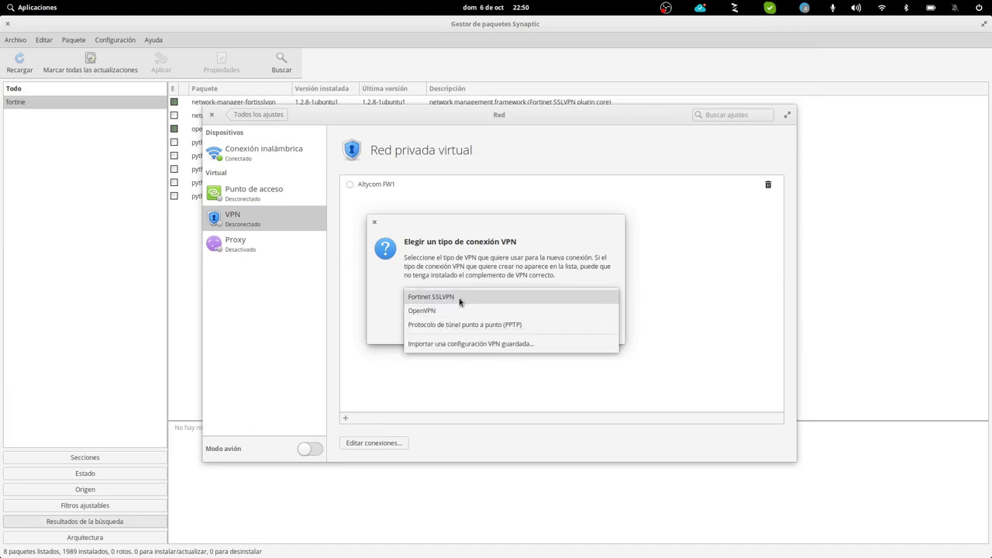
pyautogui.click(456, 310)
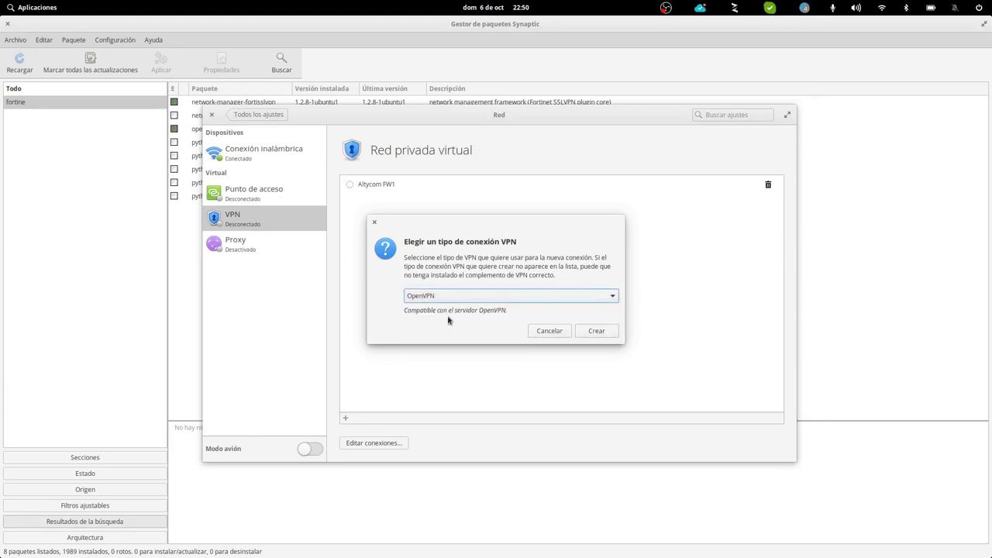
pyautogui.click(584, 333)
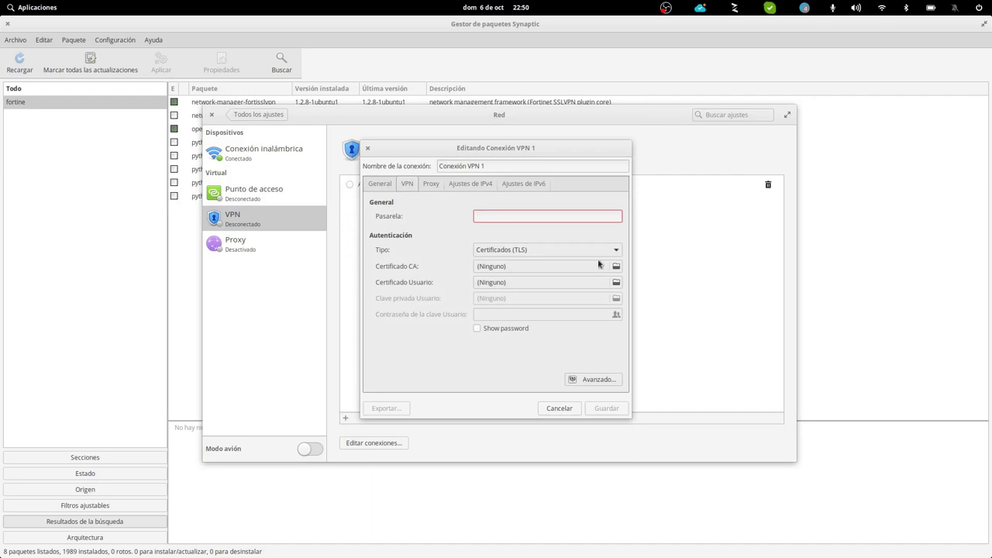
# Set gateway 190.145.135.98 and TLS password-with-certificates authentication, and rename the connection BPMGROUP
pyautogui.click(540, 217)
pyautogui.write('190.145.135.98')
pyautogui.click(514, 250)
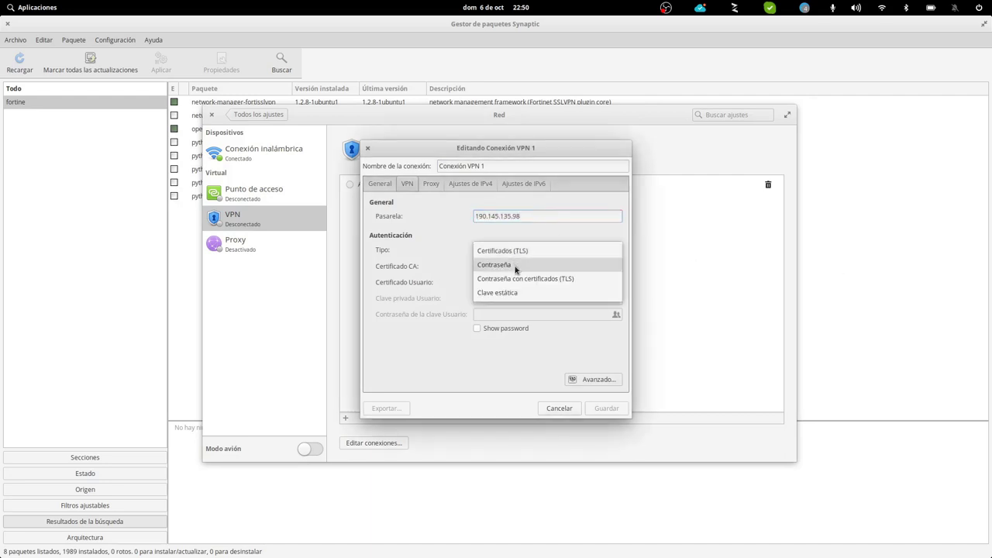
pyautogui.click(518, 279)
pyautogui.click(507, 166)
pyautogui.tripleClick(507, 165)
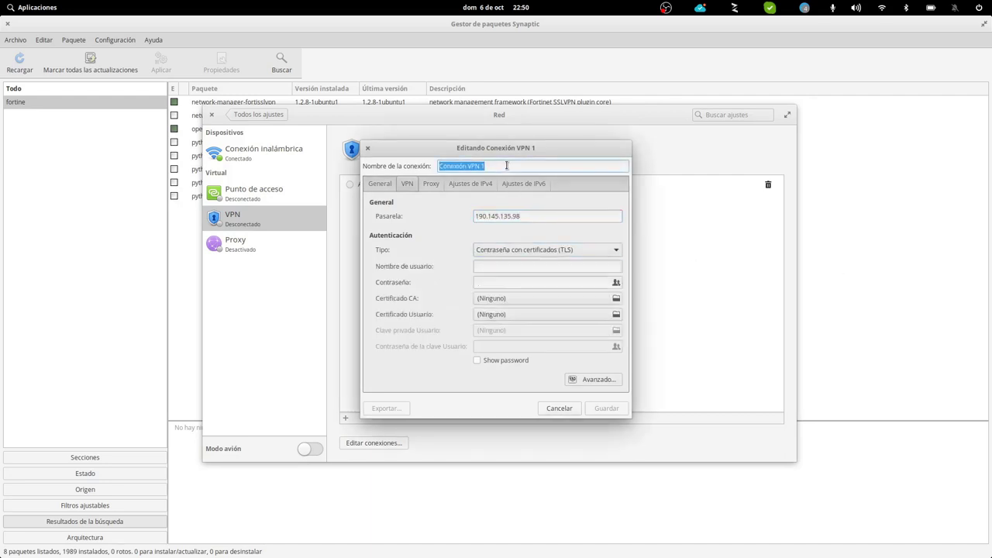
pyautogui.write('BPMGROUP')
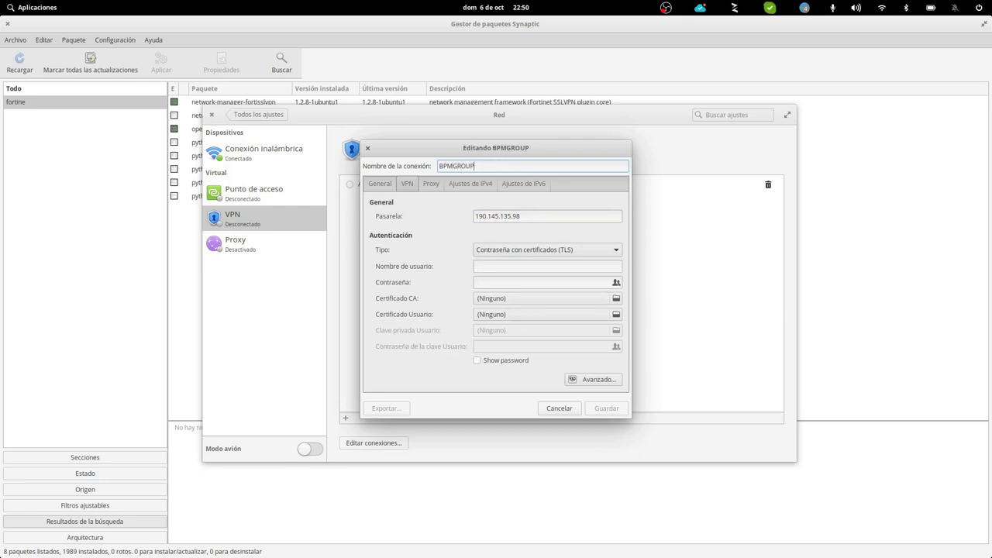
# Enter the VPN username and paste the account password
pyautogui.click(496, 264)
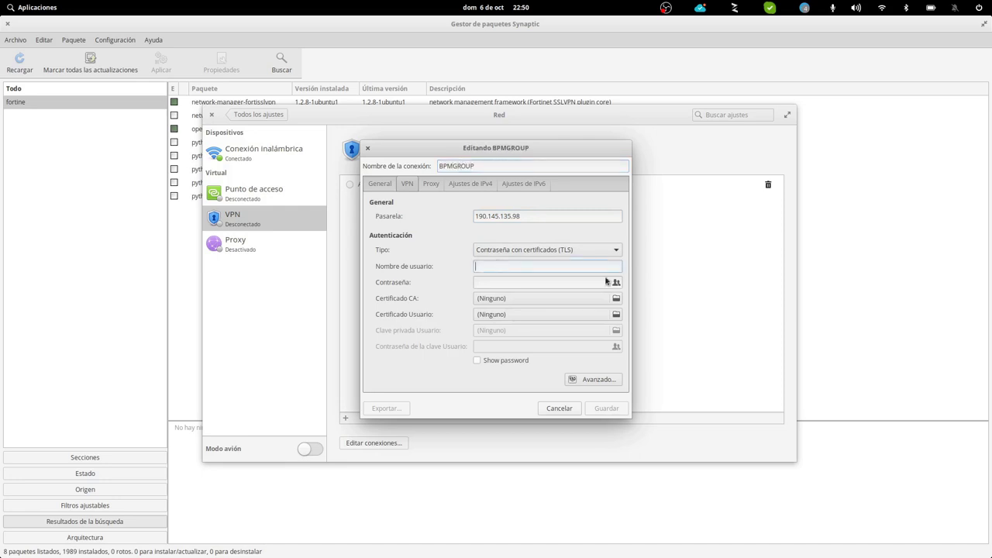
pyautogui.write('soporte')
pyautogui.click(546, 282)
pyautogui.hotkey('ctrl', 'v')
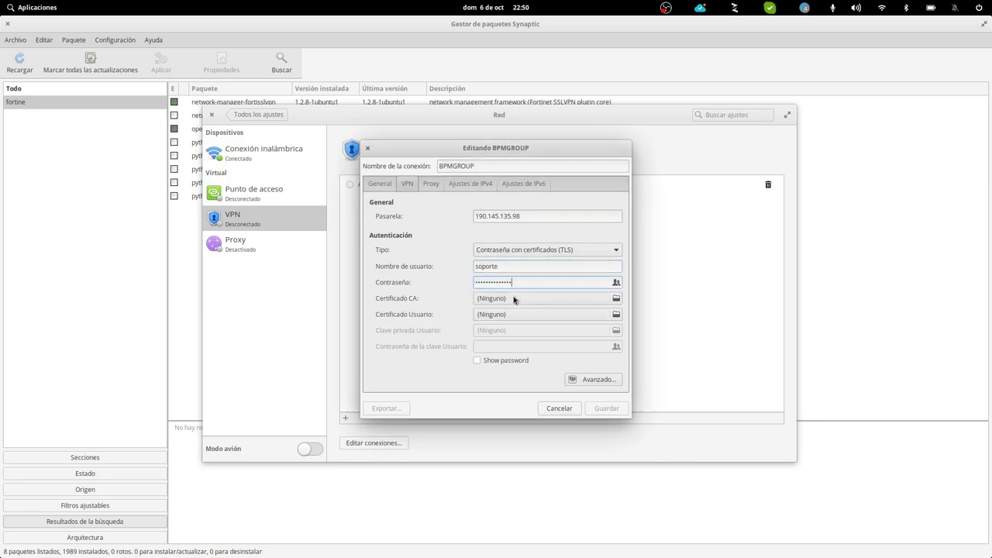
# Use bmgroup.p12 as the certificate file and paste the private key password
pyautogui.click(527, 299)
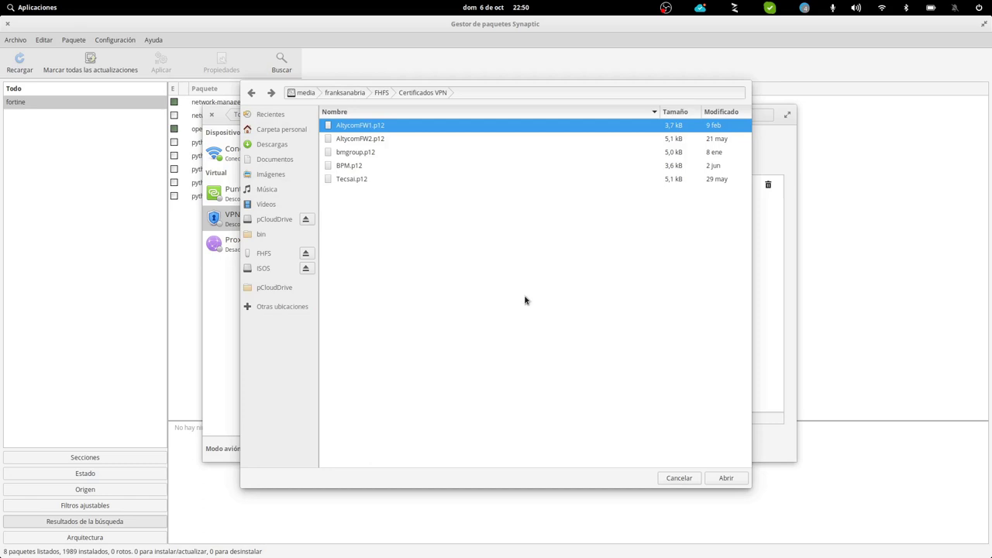
pyautogui.click(358, 154)
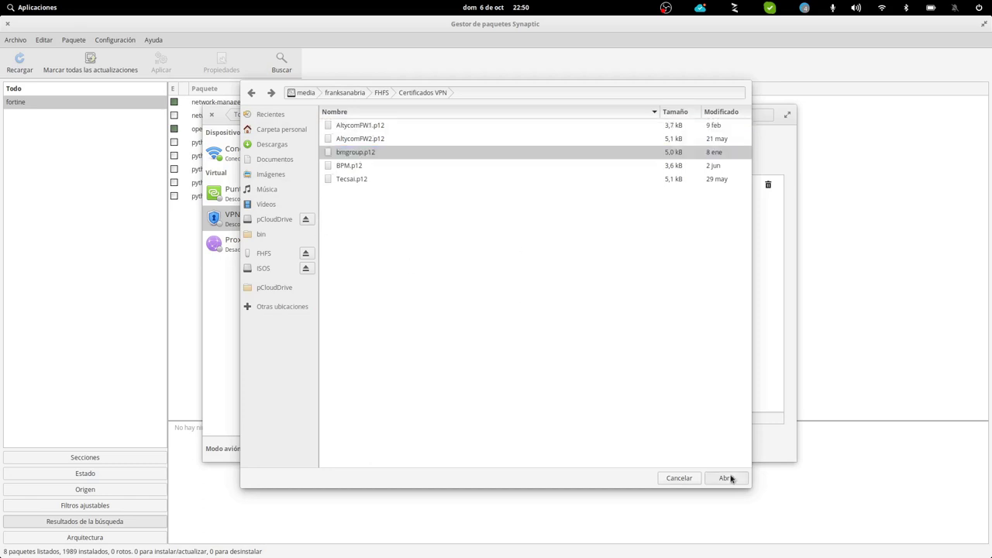
pyautogui.click(727, 478)
pyautogui.click(490, 347)
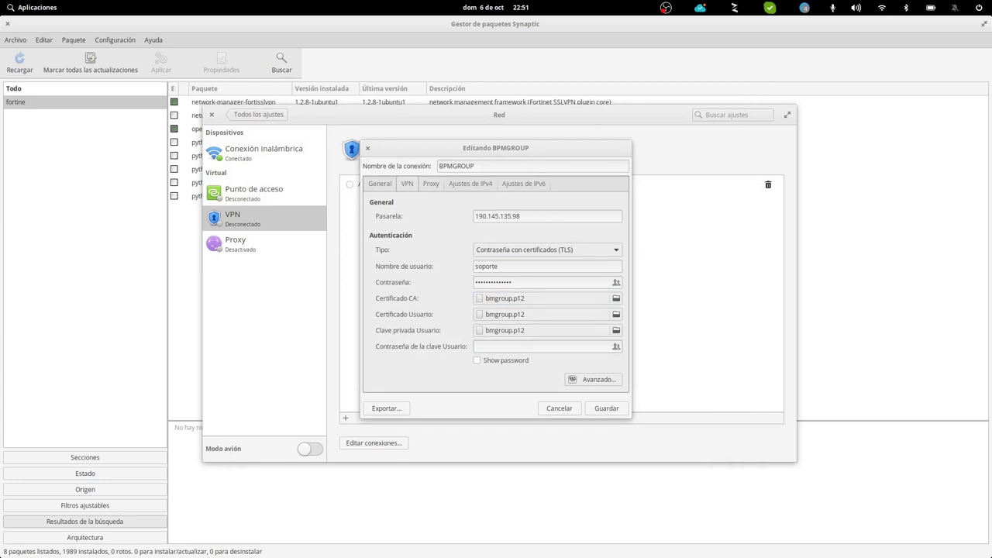
pyautogui.click(498, 348)
pyautogui.hotkey('ctrl', 'v')
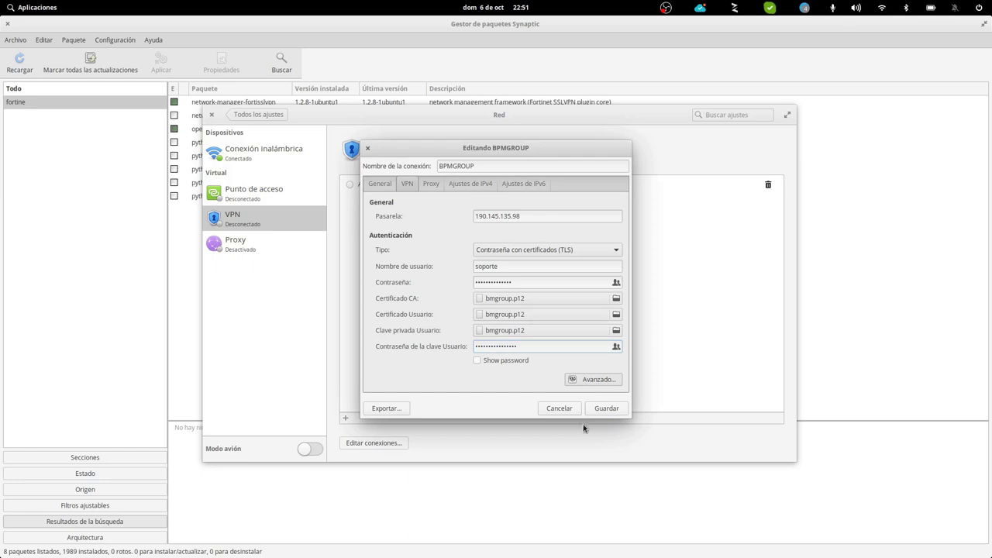
# In the advanced options, set LZO compression to yes and the virtual device type to TAP
pyautogui.click(328, 221)
pyautogui.click(418, 221)
pyautogui.click(427, 241)
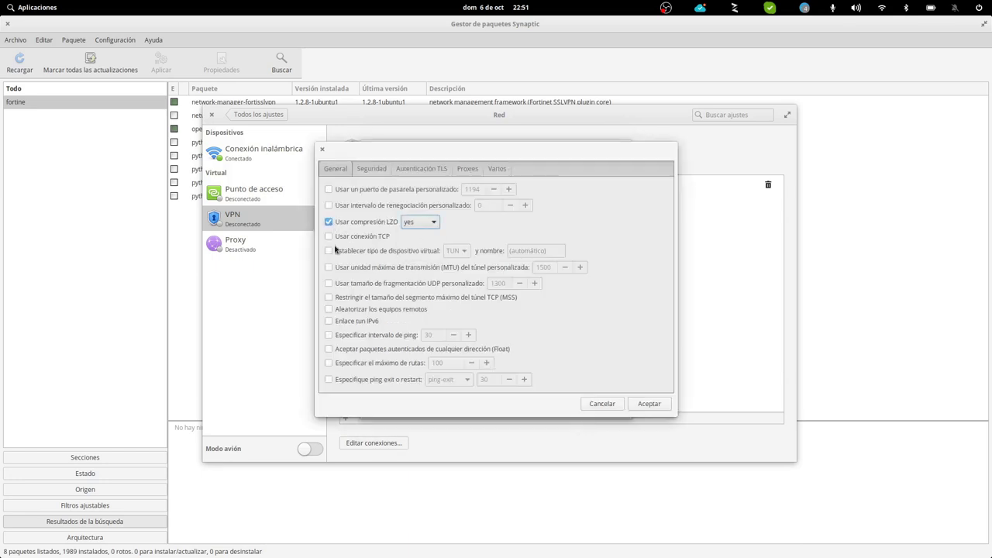
pyautogui.click(329, 251)
pyautogui.click(455, 250)
pyautogui.click(461, 270)
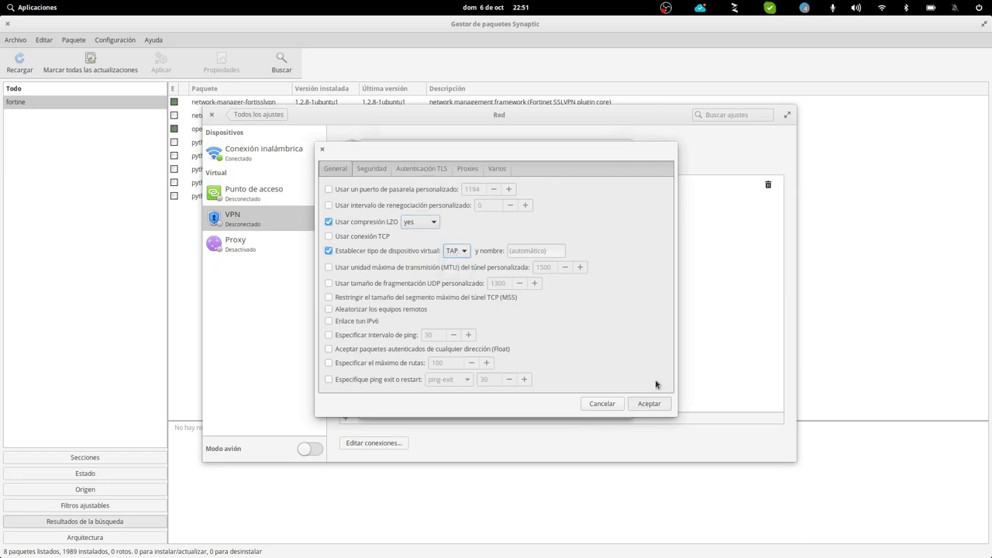
pyautogui.click(664, 403)
# Restrict the VPN to its network's resources in IPv4 routes, then save BPMGROUP
pyautogui.click(465, 186)
pyautogui.click(599, 379)
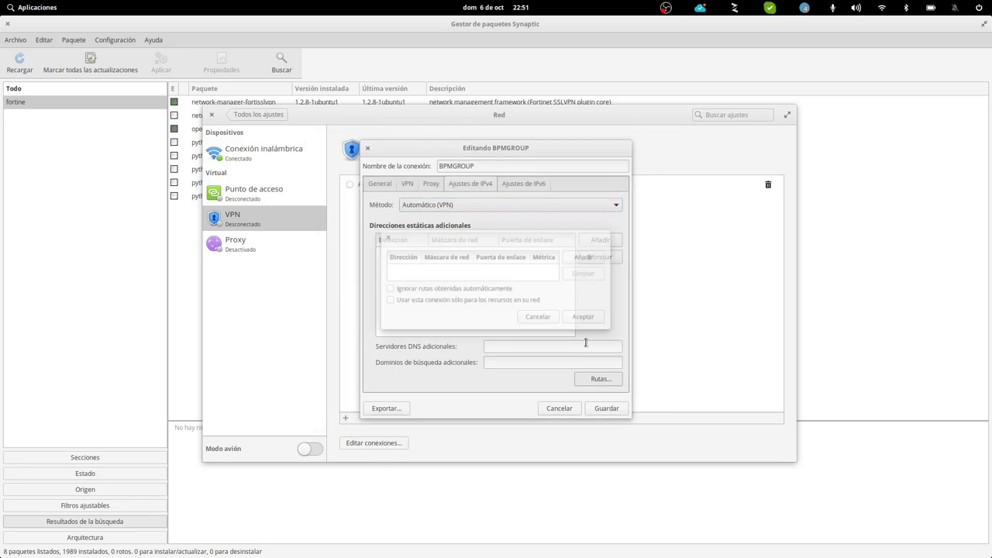
pyautogui.click(438, 302)
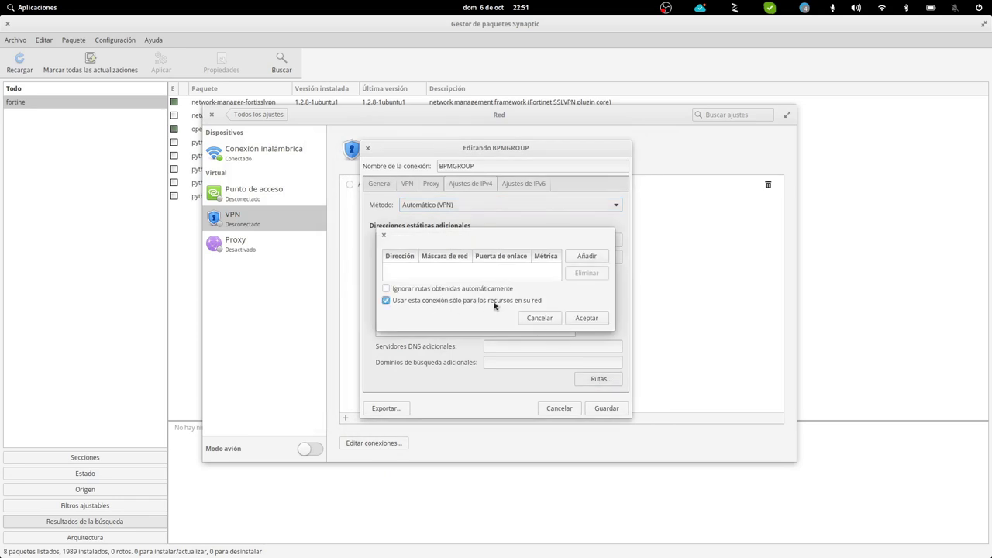
pyautogui.click(592, 321)
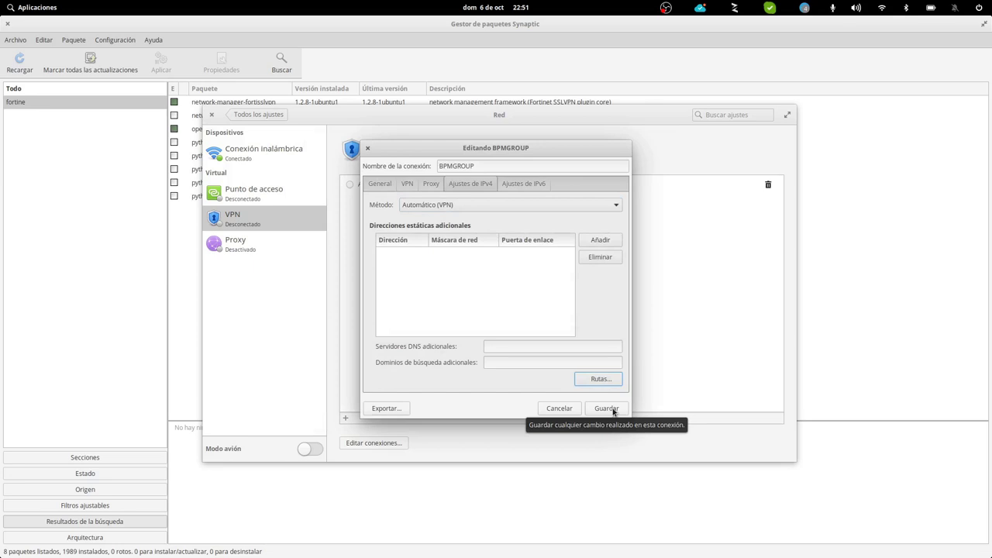
pyautogui.click(411, 185)
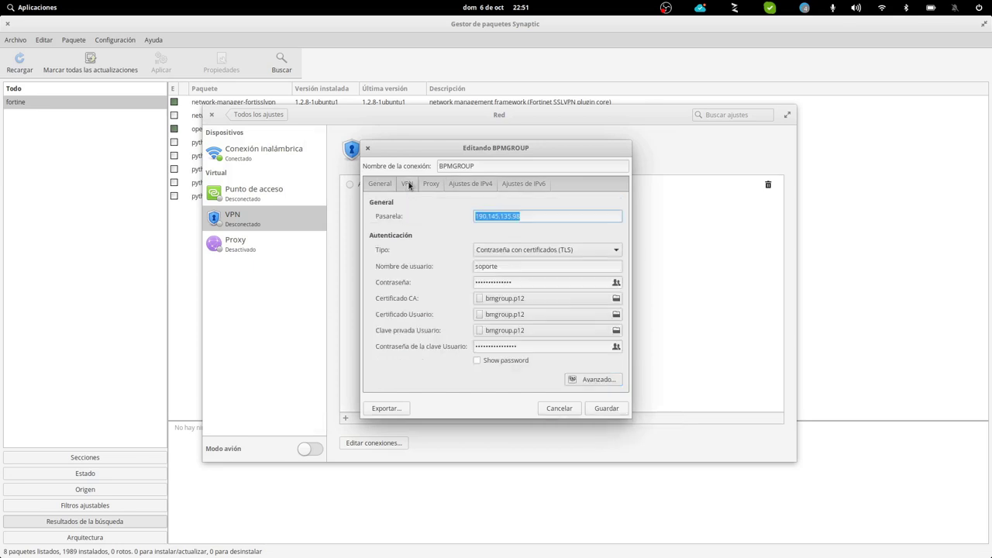
pyautogui.click(600, 408)
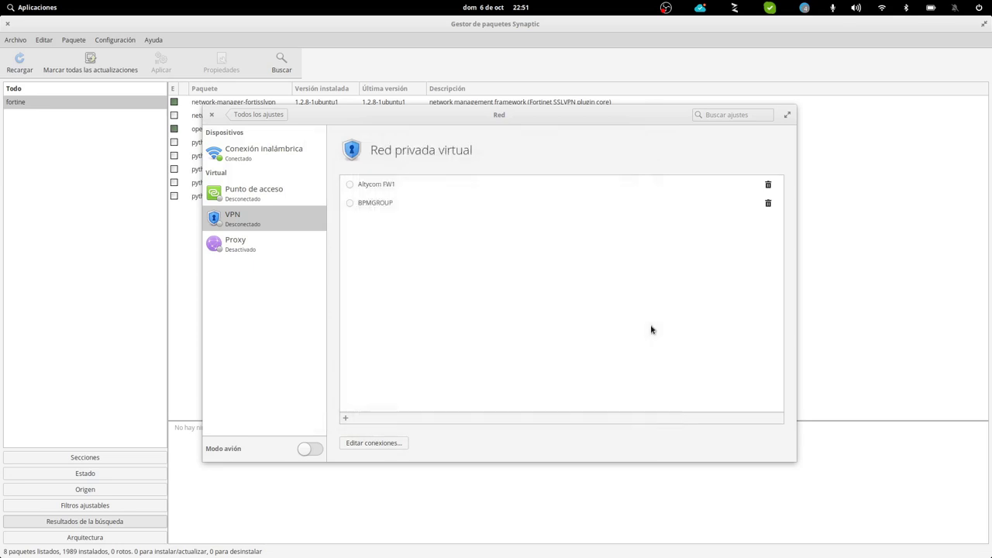
# Connect the BPMGROUP VPN and check its connection details
pyautogui.click(349, 202)
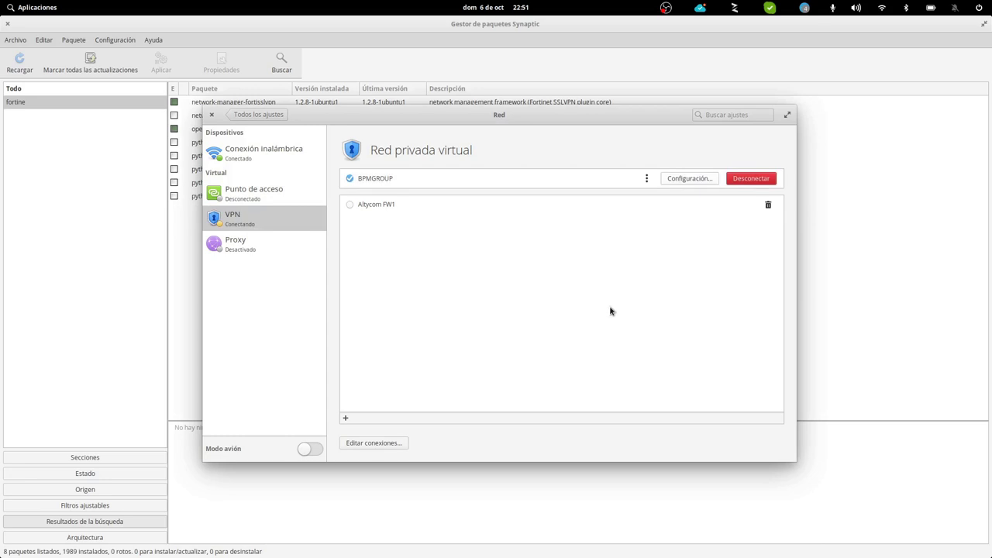
pyautogui.click(648, 180)
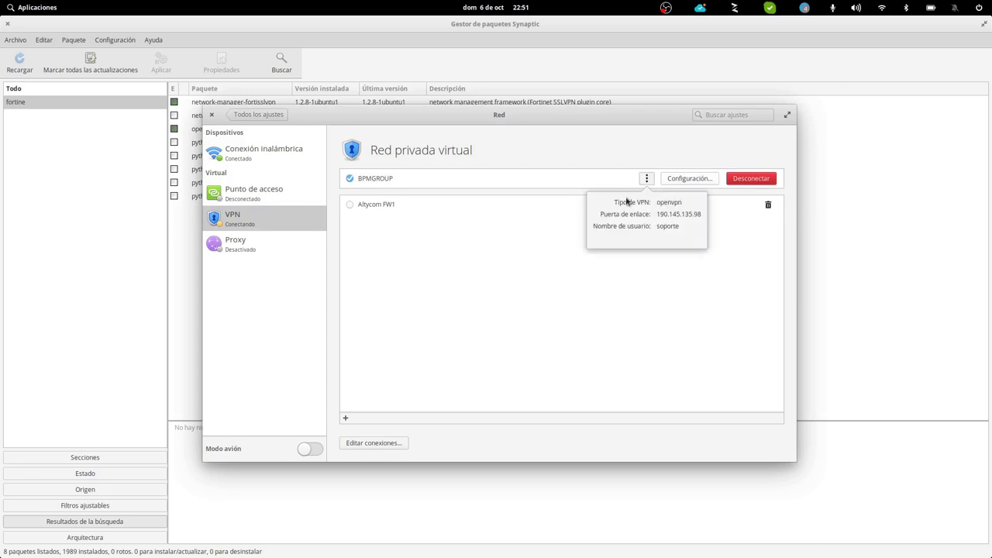
pyautogui.click(568, 287)
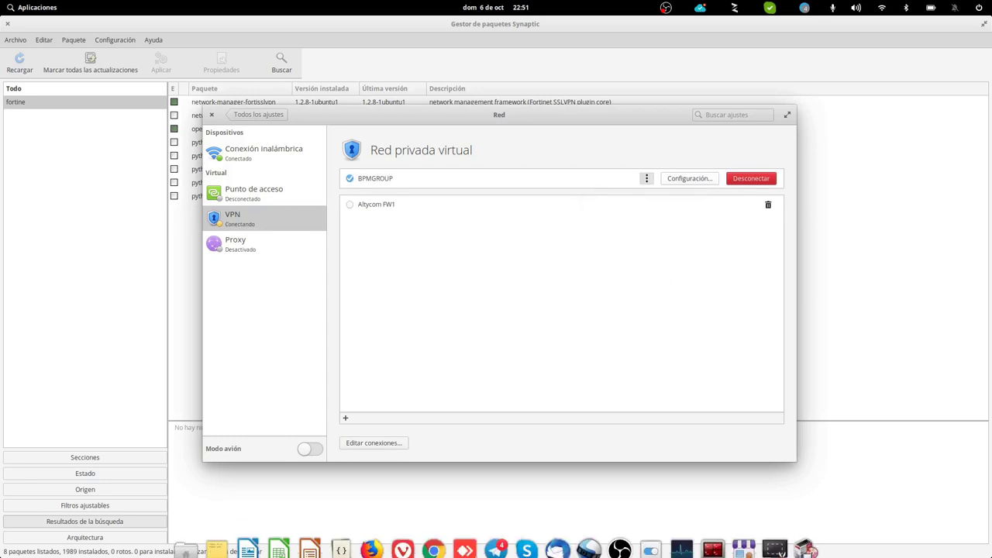
pyautogui.click(434, 549)
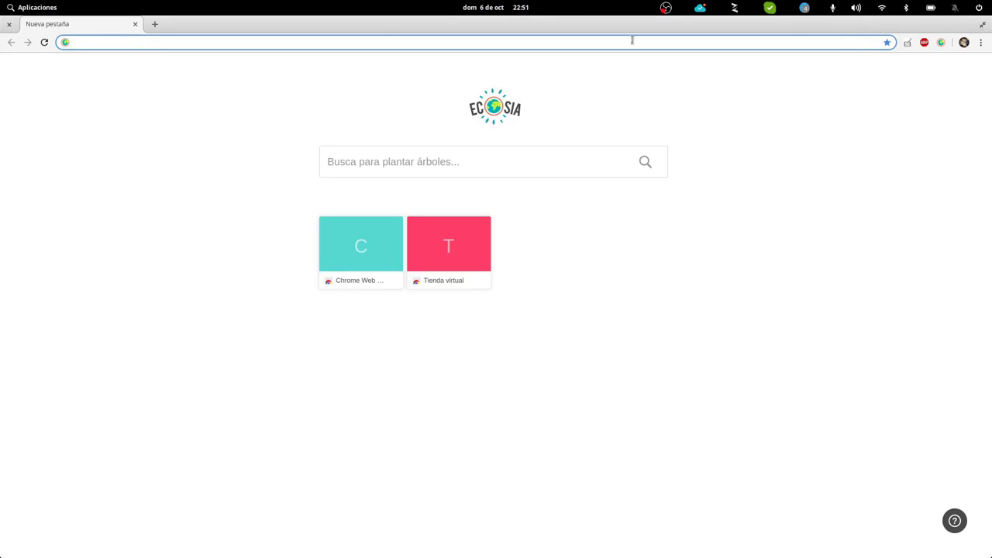
# Load the address 192.168.10.3 in Chrome's address bar
pyautogui.write('192.168.10.3')
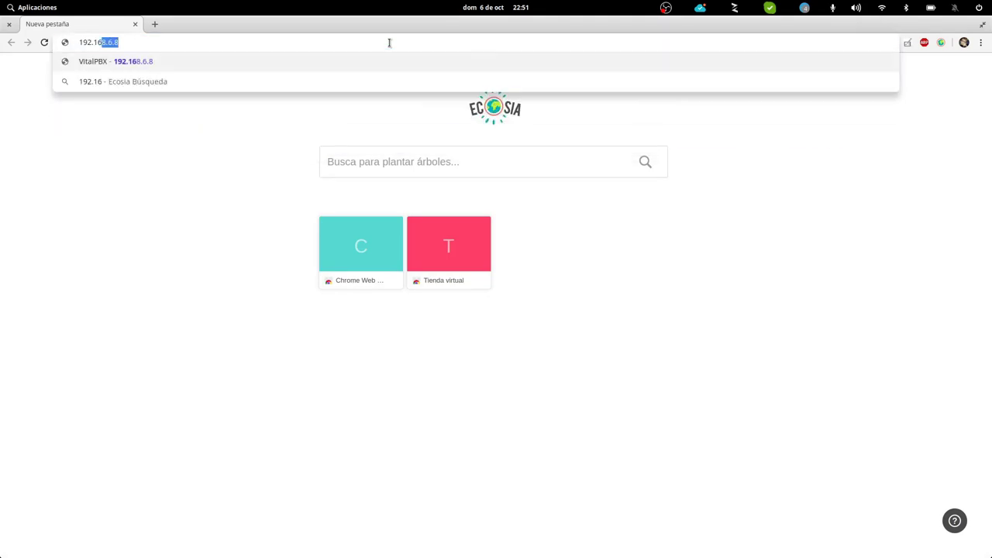
pyautogui.press('Return')
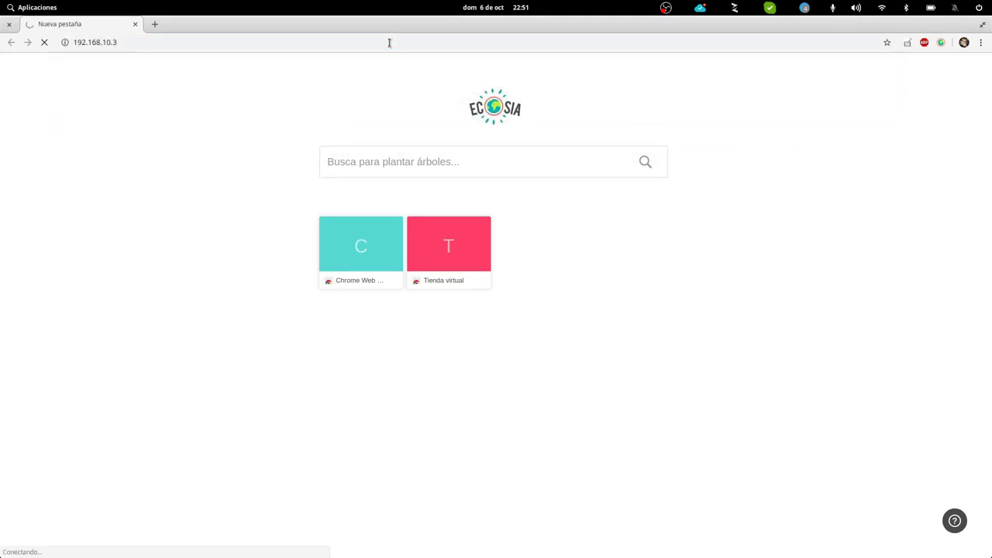
pyautogui.click(390, 43)
# Switch to Synaptic and back to Chrome, then close an extra new tab
pyautogui.moveTo(652, 552)
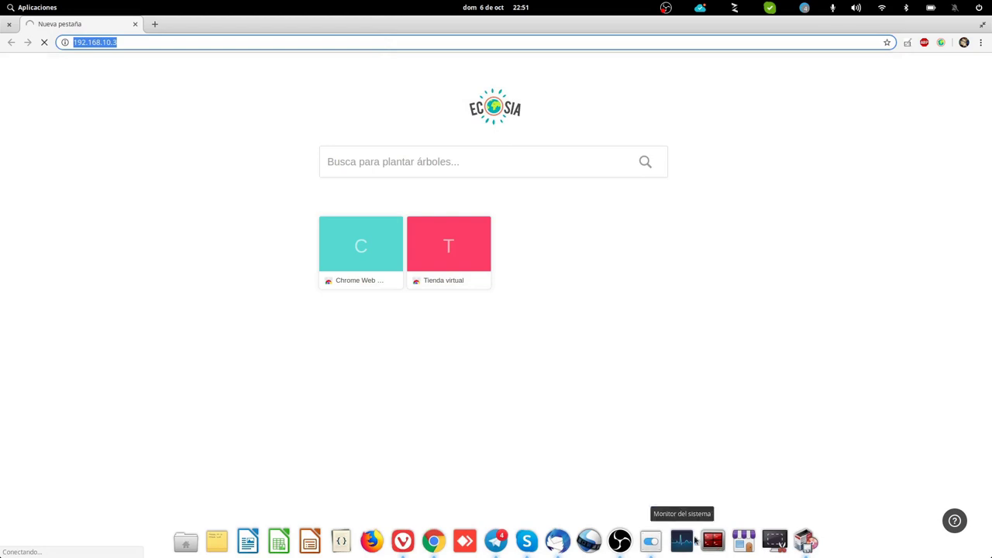
pyautogui.click(805, 541)
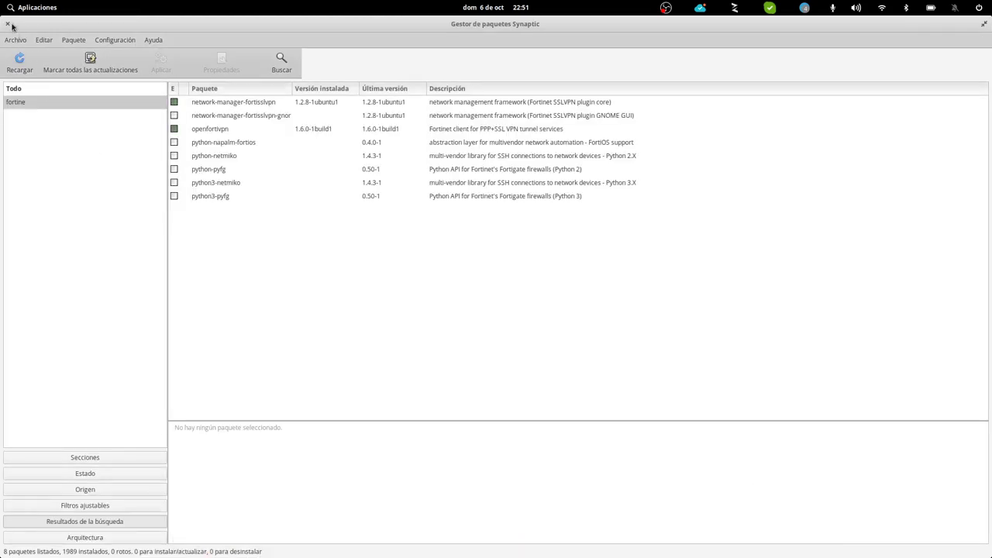
pyautogui.hotkey('alt', 'Tab')
pyautogui.moveTo(557, 549)
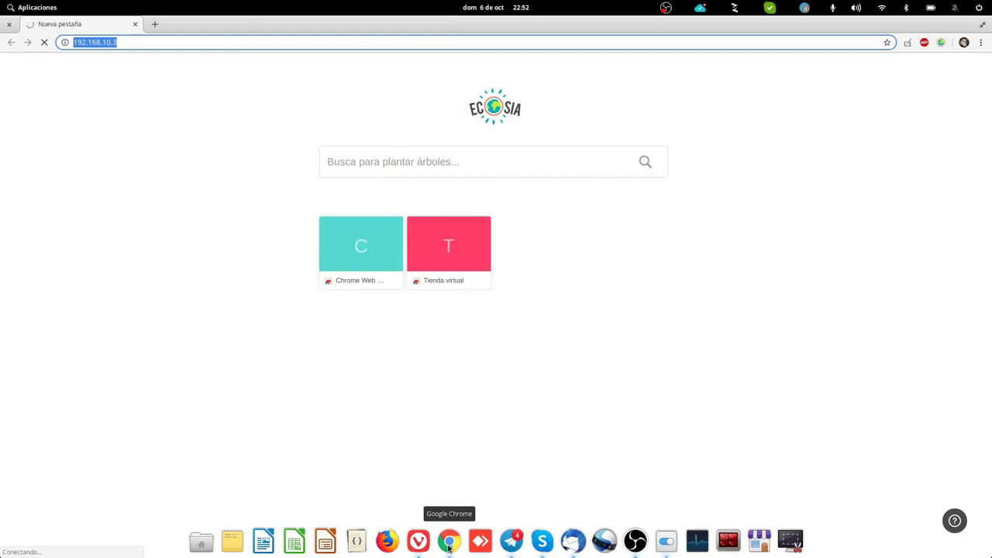
pyautogui.click(155, 25)
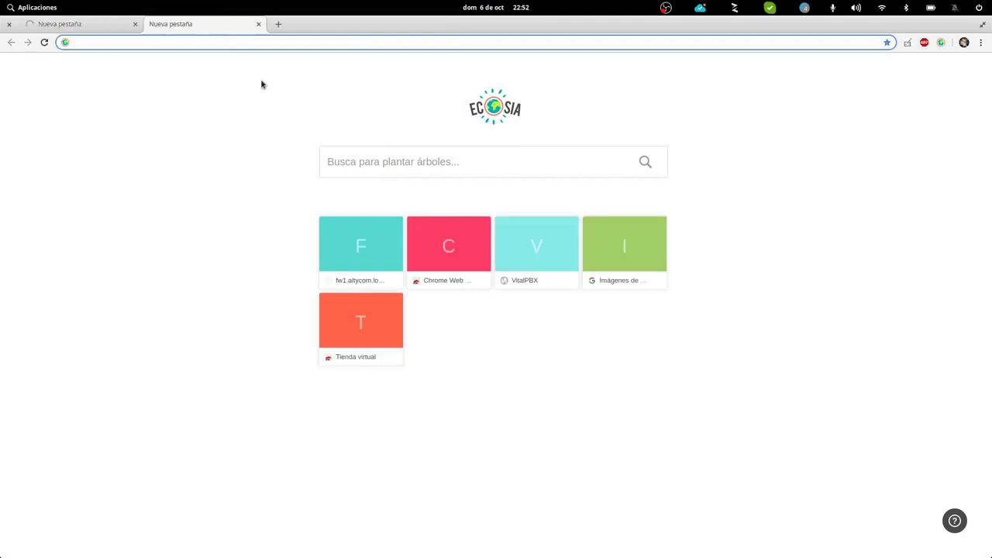
pyautogui.hotkey('ctrl', 'w')
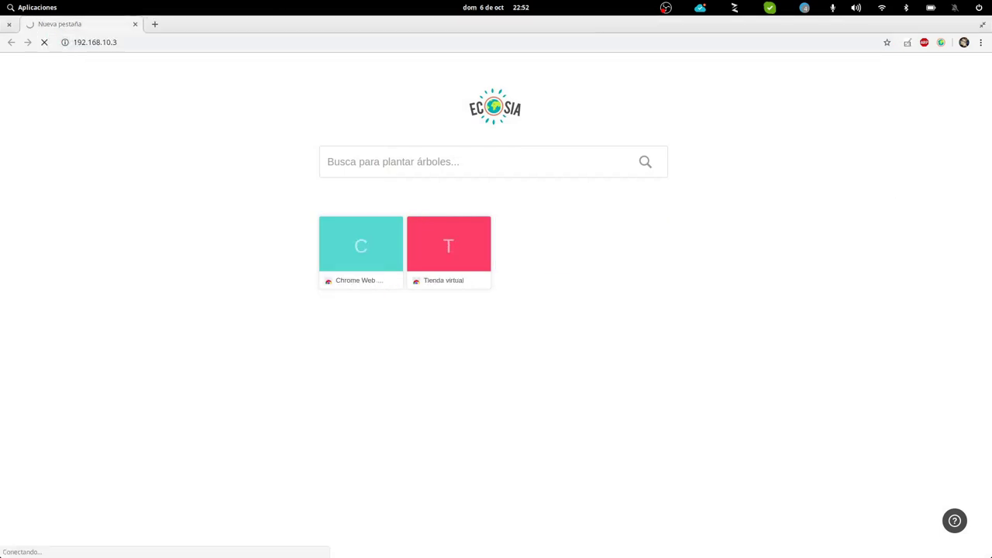
# Use Multitasking View to bring Chrome back full screen while the page keeps loading
pyautogui.press('super+Down')
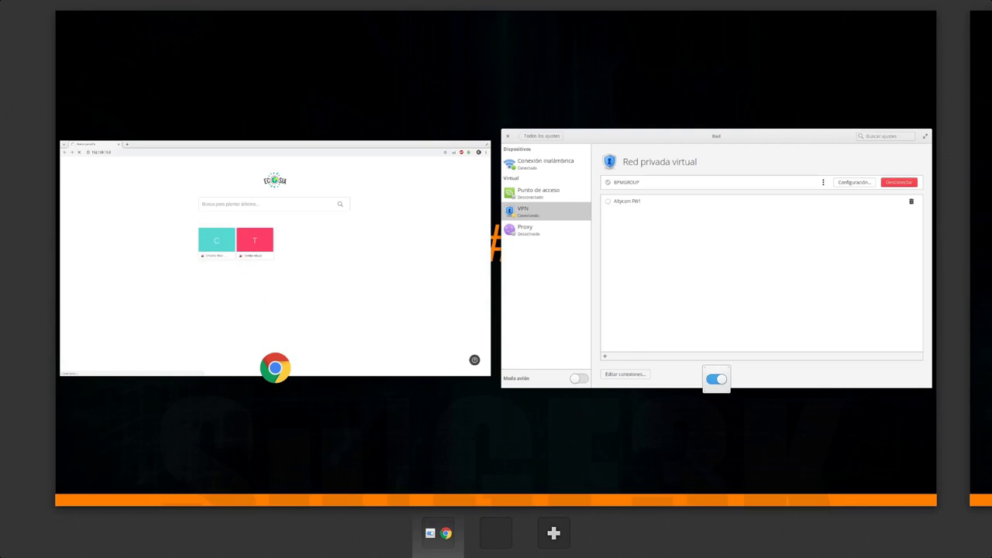
pyautogui.press('Left')
pyautogui.press('Return')
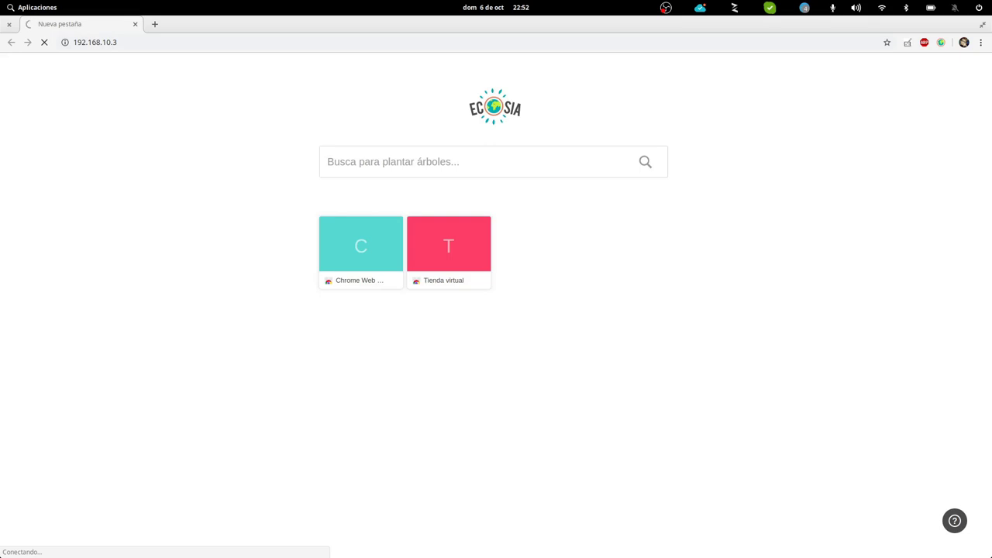
pyautogui.press('super+Down')
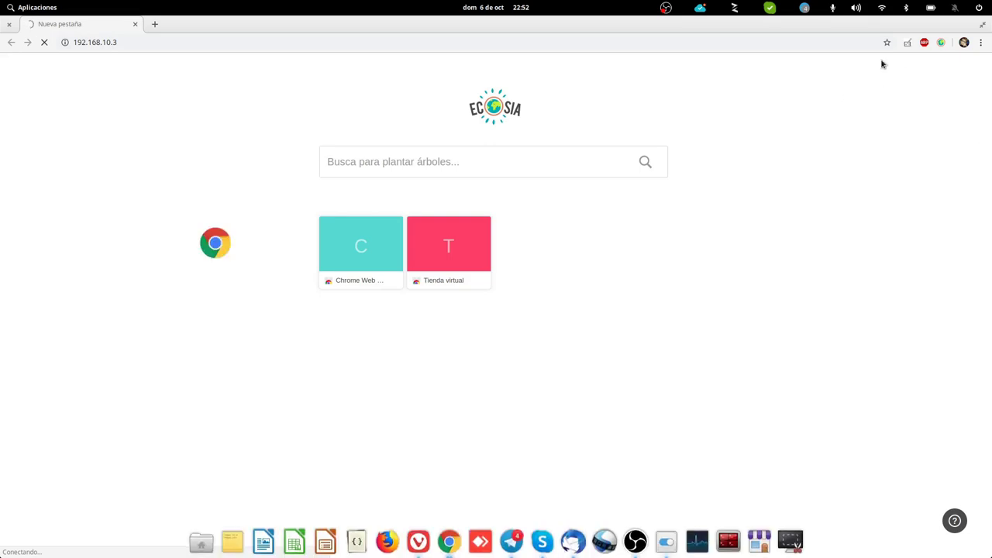
# Bring the Network settings window forward and close it from Multitasking View
pyautogui.click(702, 193)
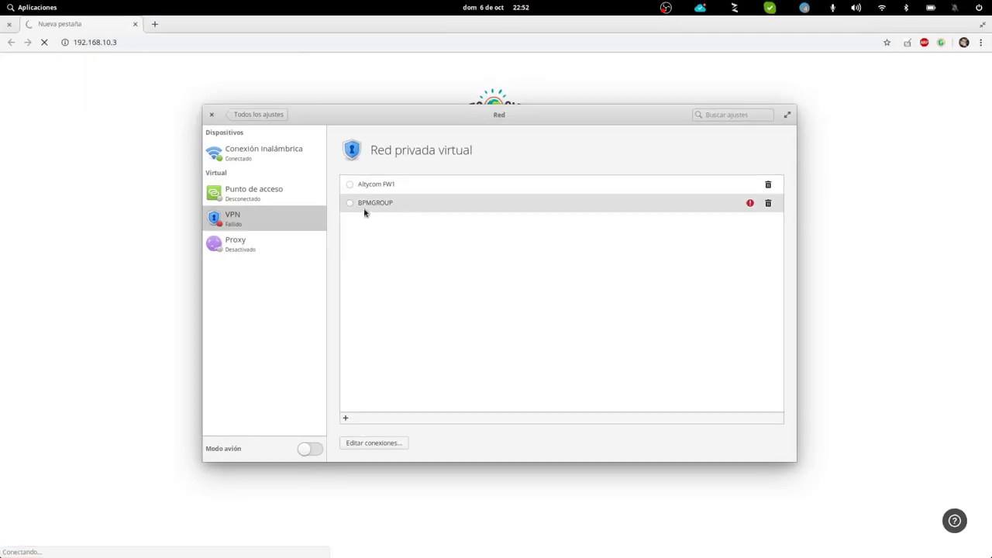
pyautogui.click(388, 444)
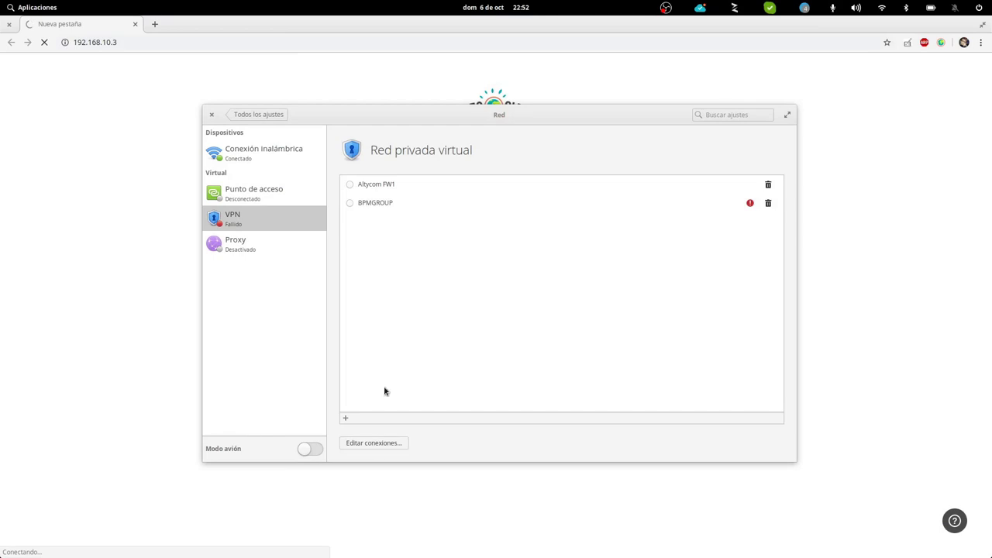
pyautogui.press('super+Down')
pyautogui.click(609, 235)
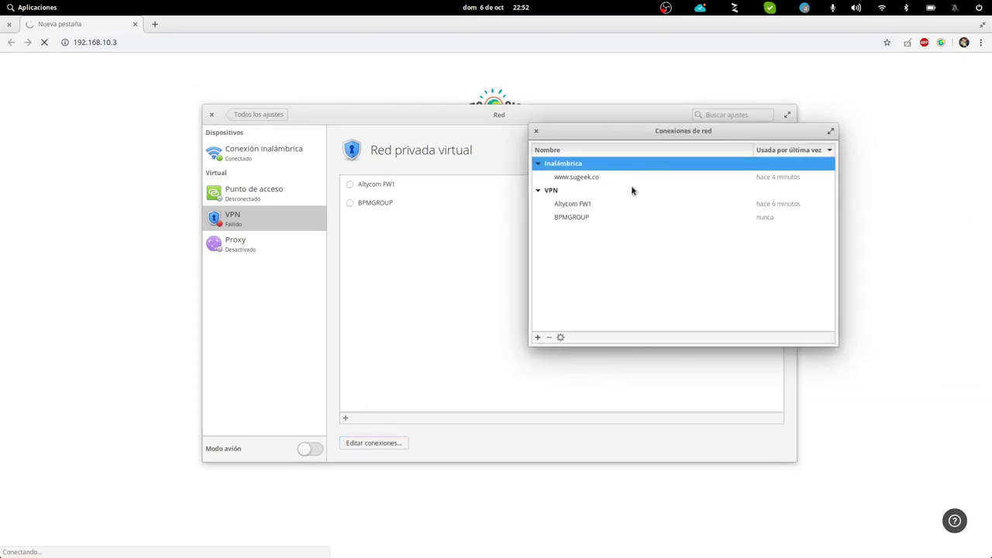
# Open BPMGROUP for editing, cancel, and close Conexiones de red to return to Chrome
pyautogui.click(602, 217)
pyautogui.click(561, 339)
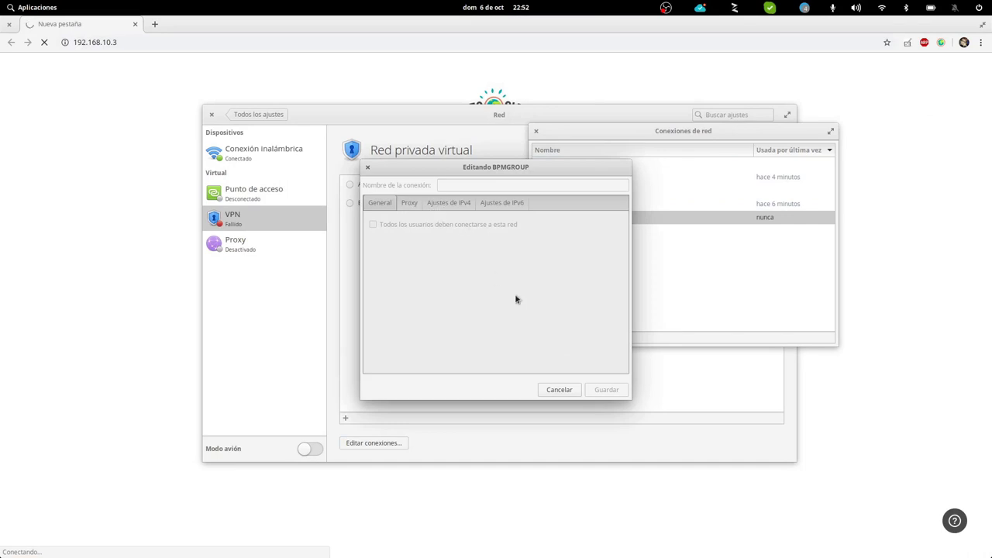
pyautogui.click(559, 392)
pyautogui.press('super+Down')
pyautogui.click(561, 25)
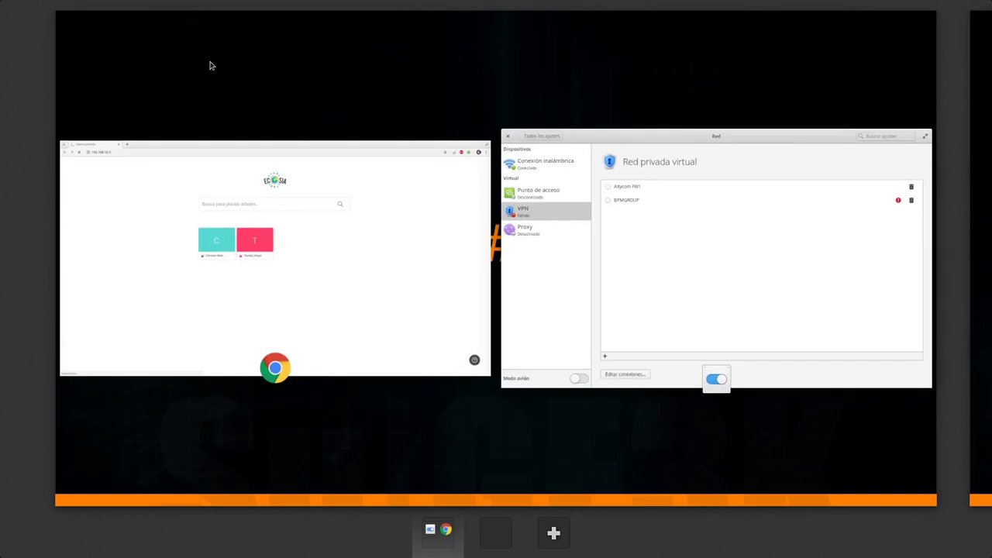
pyautogui.click(480, 147)
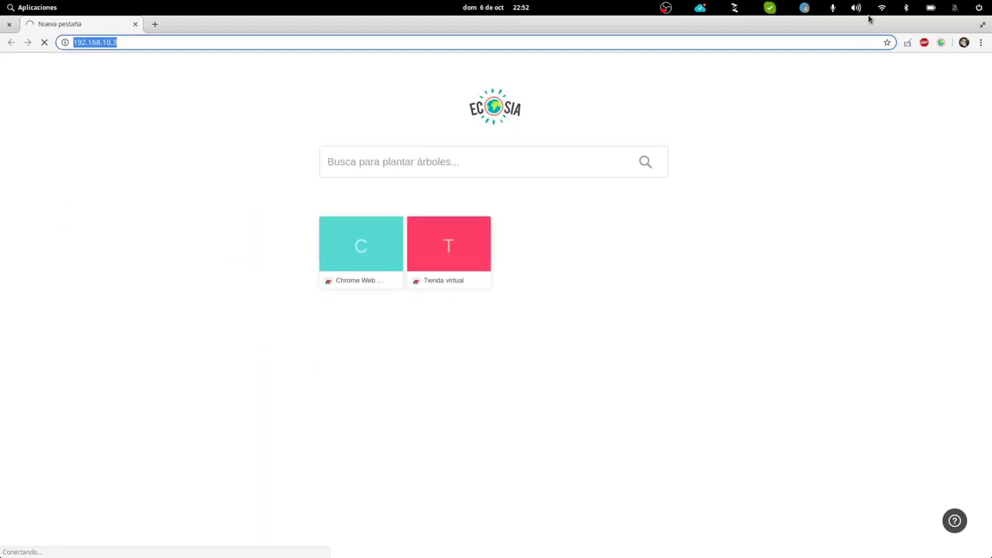
# Reopen network settings on the VPN page and open BPMGROUP's editor, cancelling without changes
pyautogui.click(881, 9)
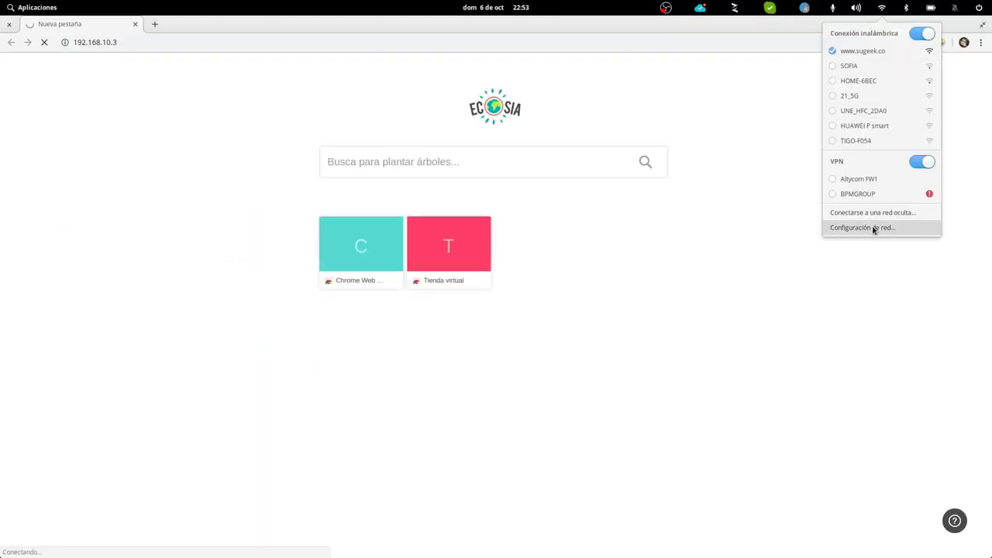
pyautogui.click(874, 228)
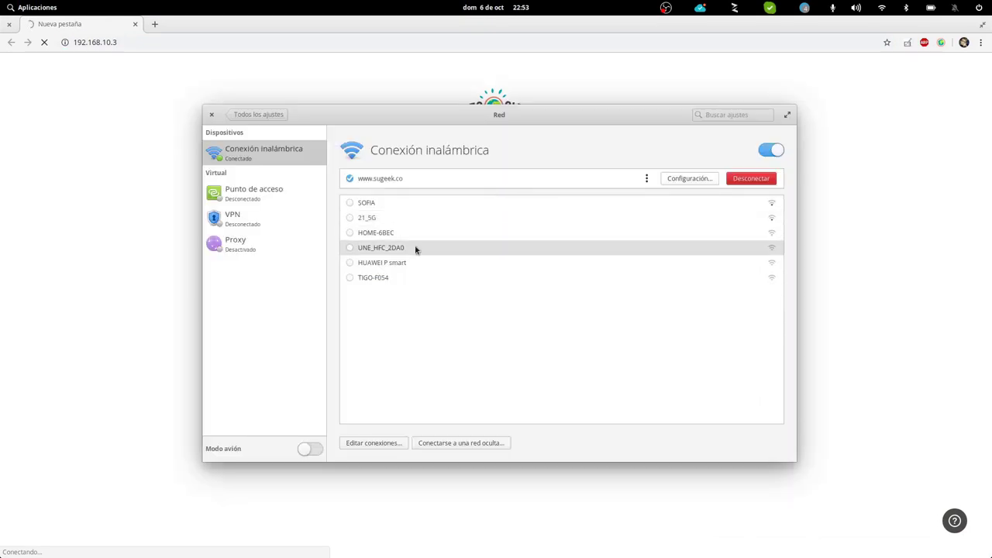
pyautogui.click(273, 228)
pyautogui.click(380, 448)
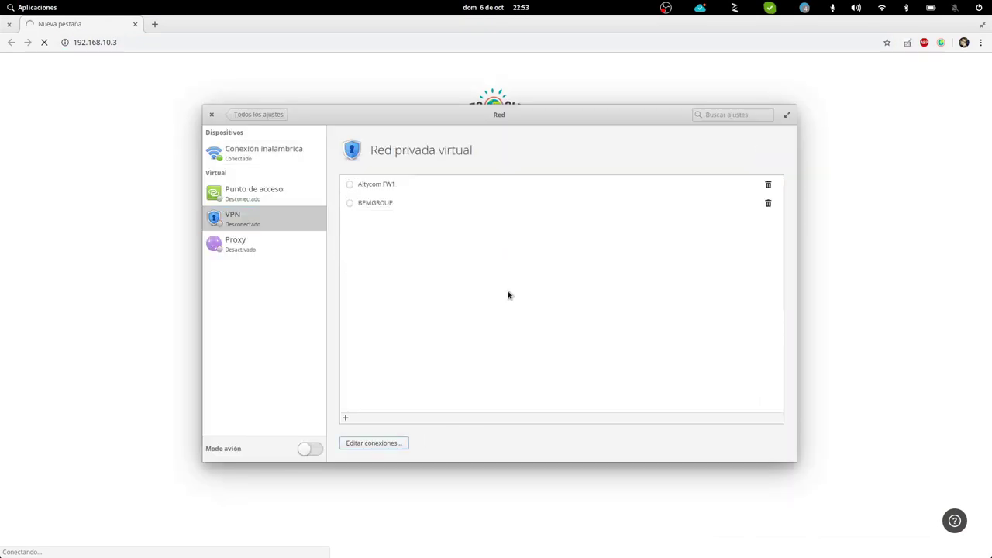
pyautogui.click(393, 262)
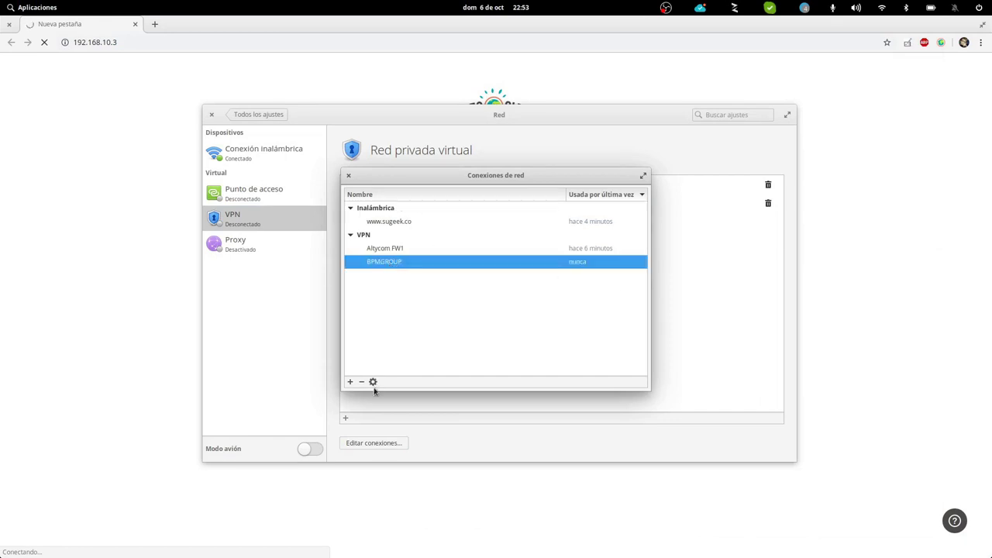
pyautogui.click(373, 383)
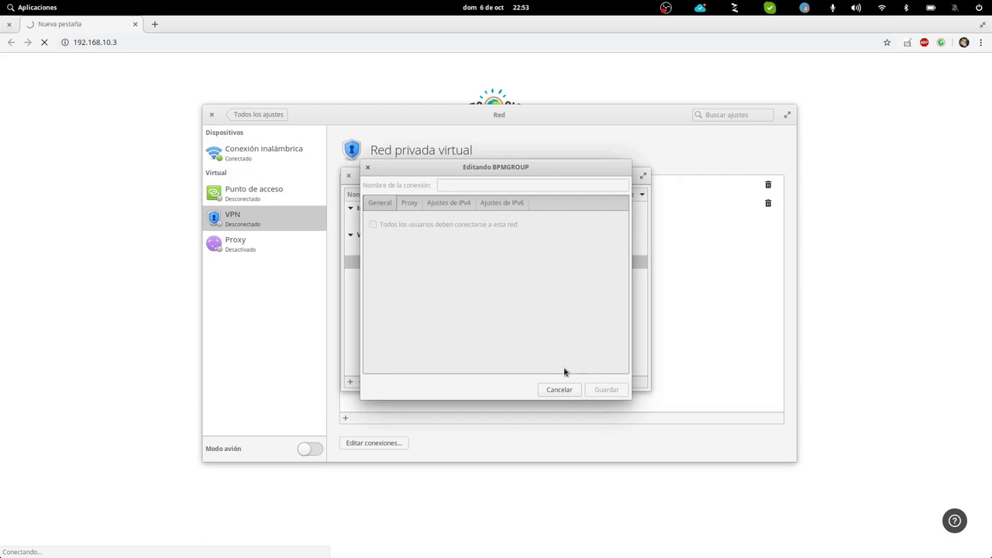
pyautogui.click(554, 393)
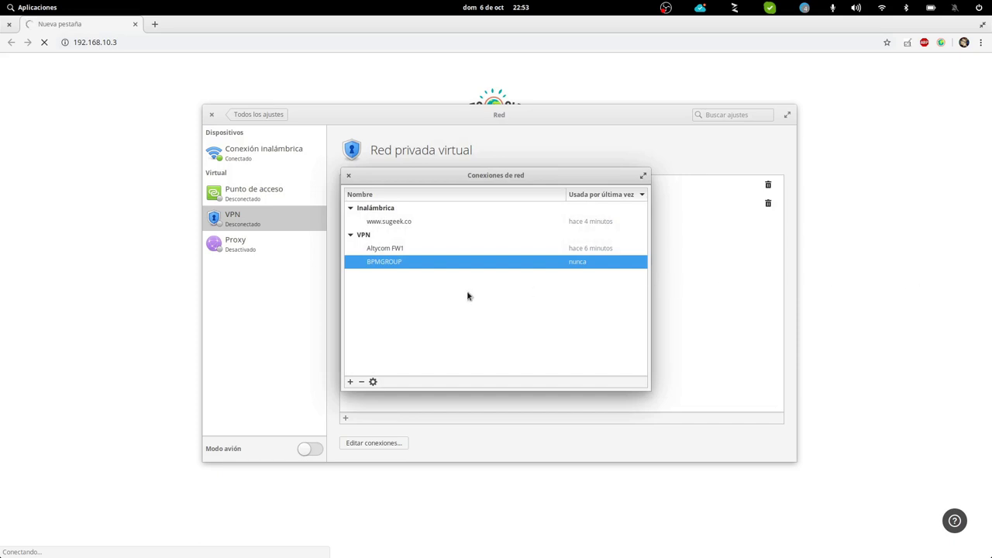
# Cancel the BPMGROUP editor again and close the connections list and network settings windows
pyautogui.click(372, 382)
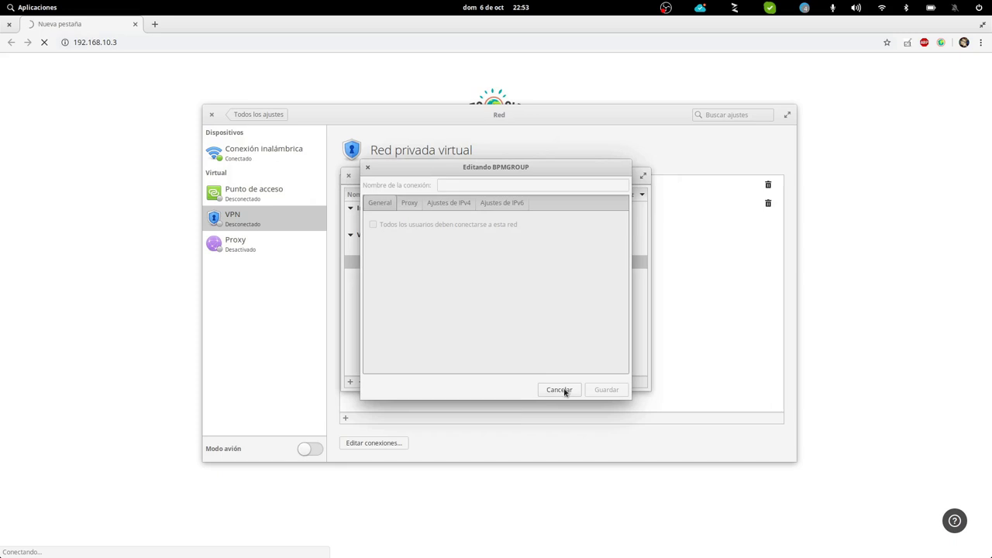
pyautogui.click(565, 390)
pyautogui.click(349, 176)
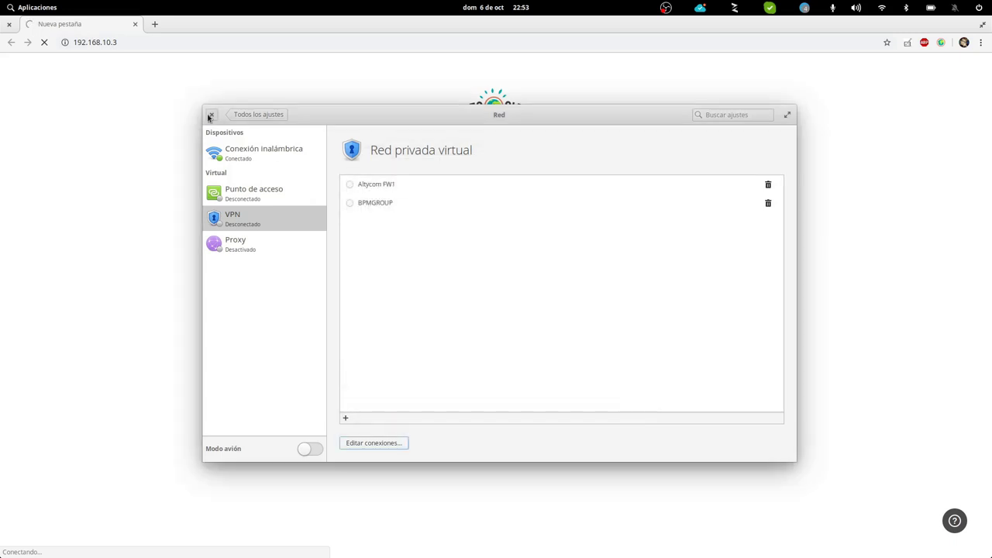
pyautogui.click(210, 115)
pyautogui.press('super+Down')
pyautogui.press('super+Down')
pyautogui.press('super+Down')
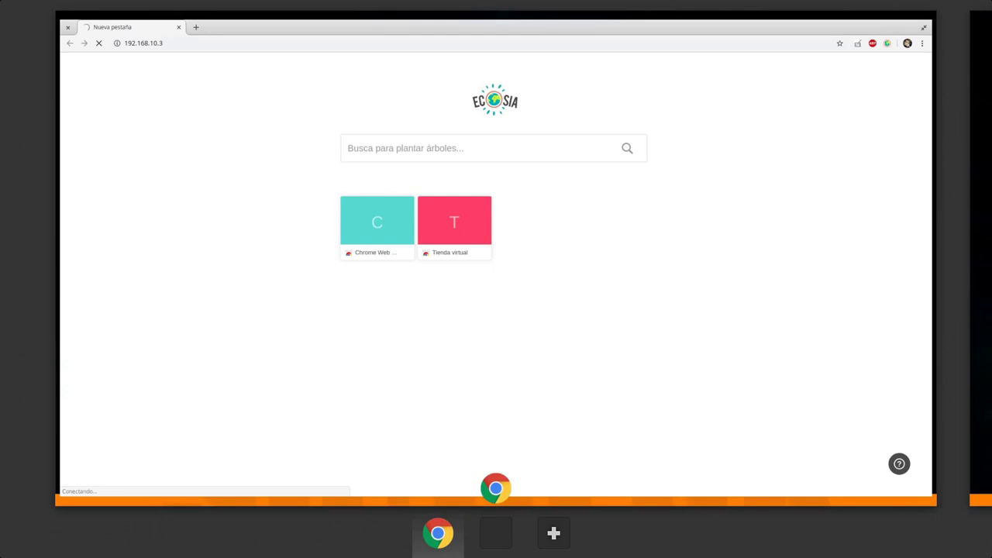
# Toggle VPN off and on in the top-bar network menu and open network settings
pyautogui.click(678, 206)
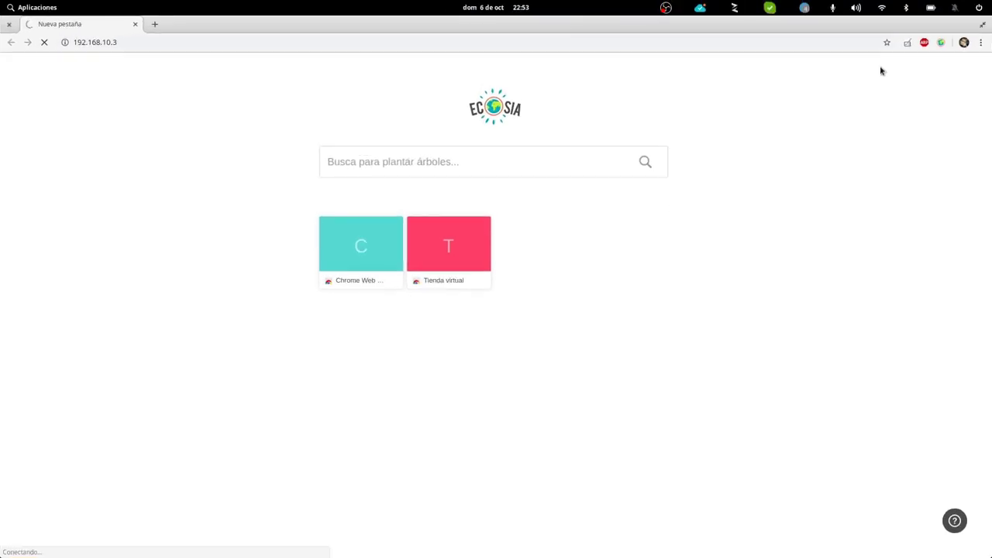
pyautogui.click(881, 11)
pyautogui.click(881, 13)
pyautogui.click(882, 11)
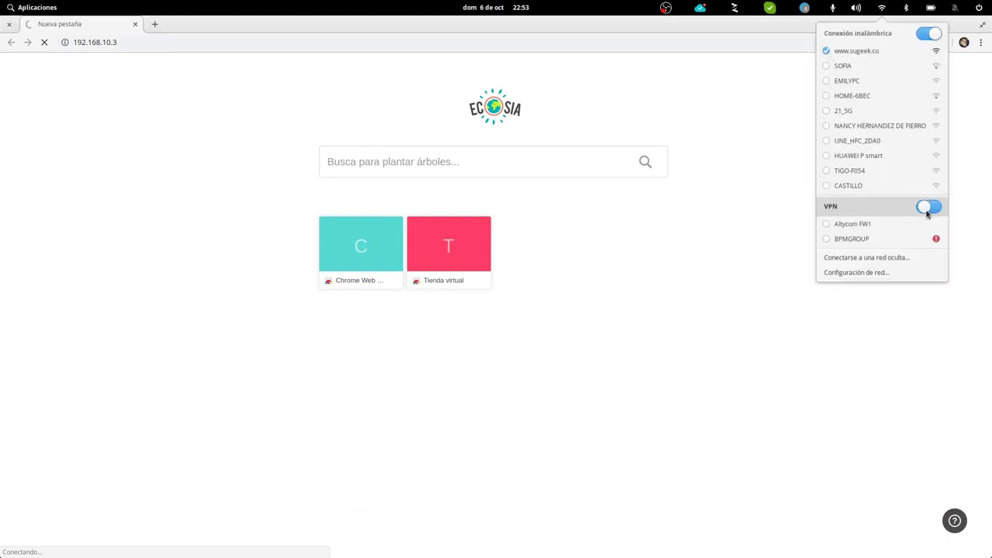
pyautogui.click(927, 212)
pyautogui.click(927, 209)
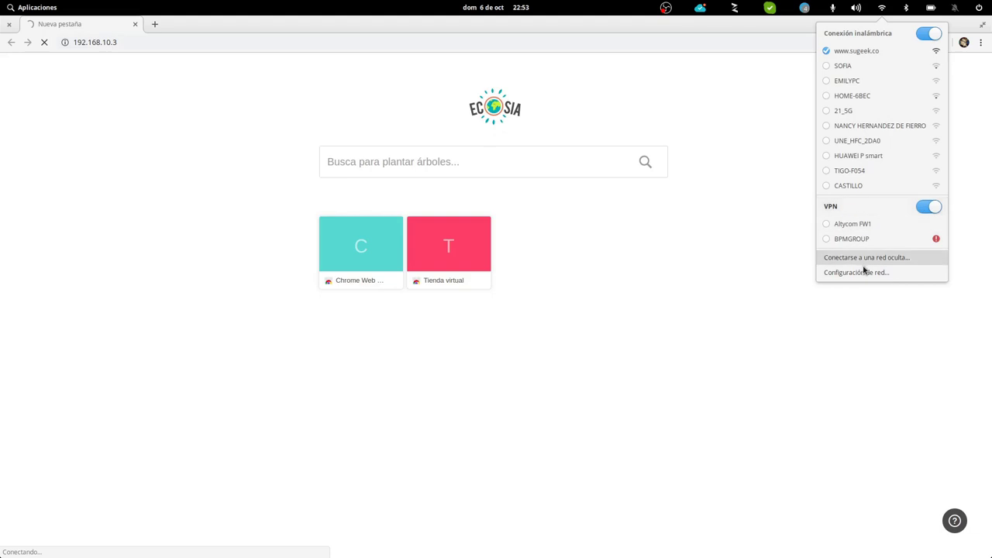
pyautogui.click(863, 271)
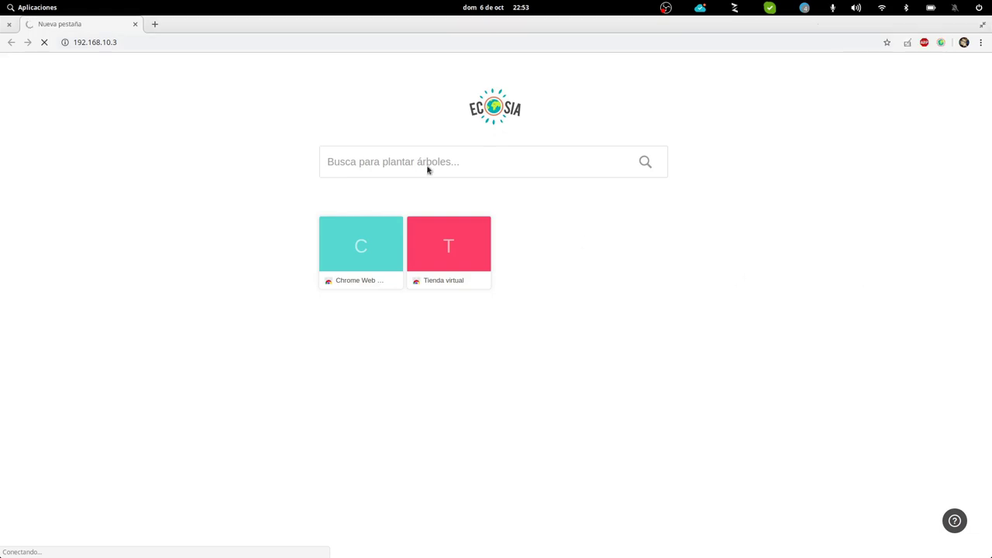
# Open BPMGROUP from the VPN page's connection list and close the editor unchanged
pyautogui.click(232, 218)
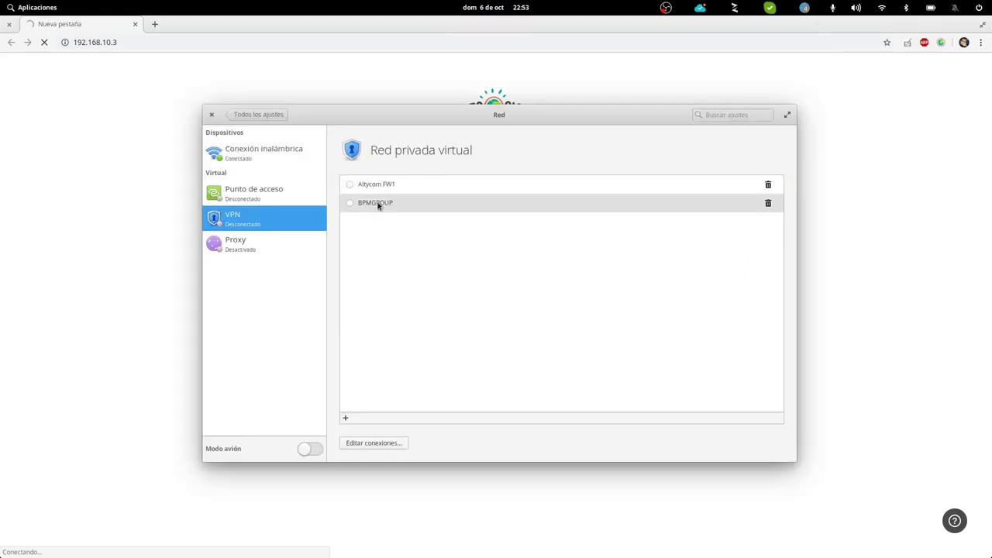
pyautogui.click(364, 443)
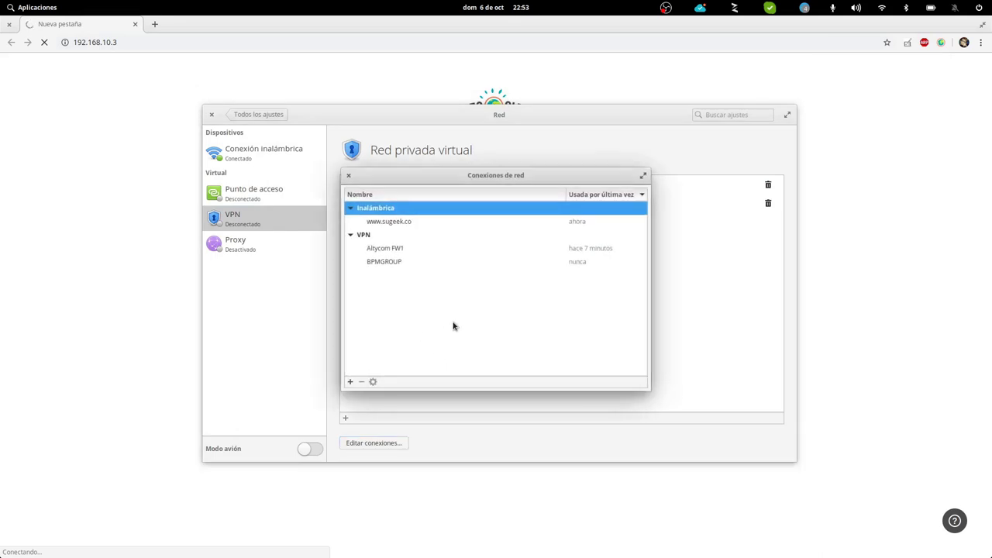
pyautogui.click(390, 262)
pyautogui.click(372, 382)
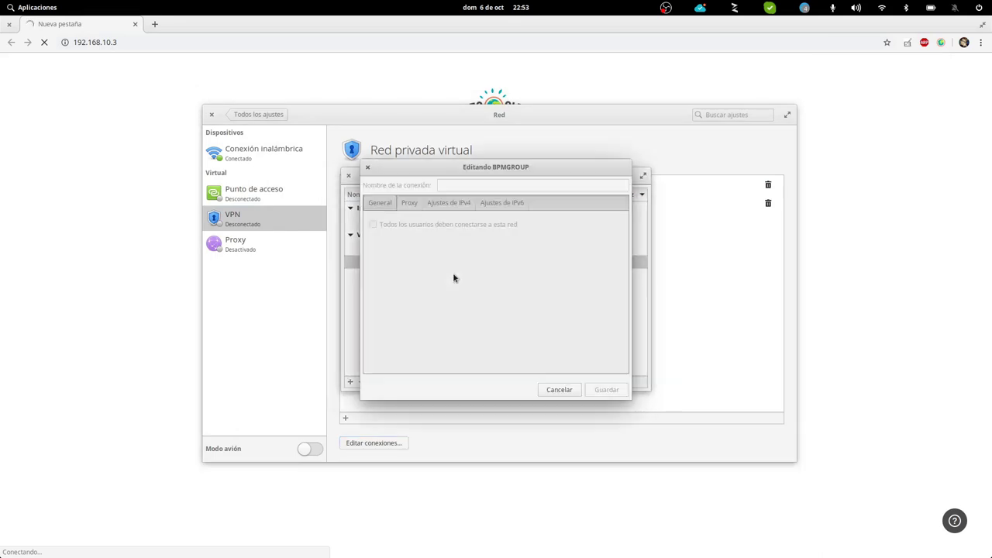
pyautogui.click(559, 390)
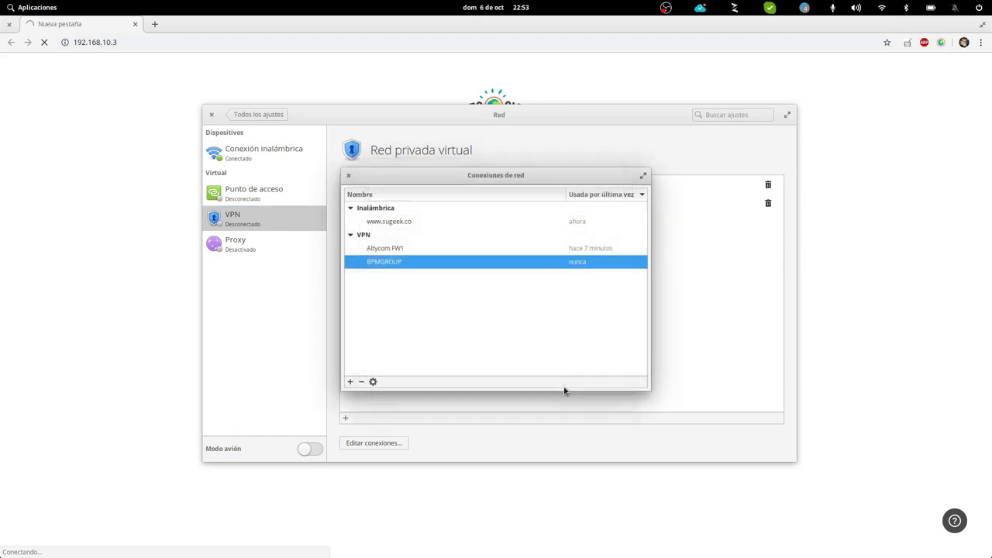
# Back in network settings, activate the BPMGROUP VPN so it starts connecting
pyautogui.hotkey('alt', 'Tab')
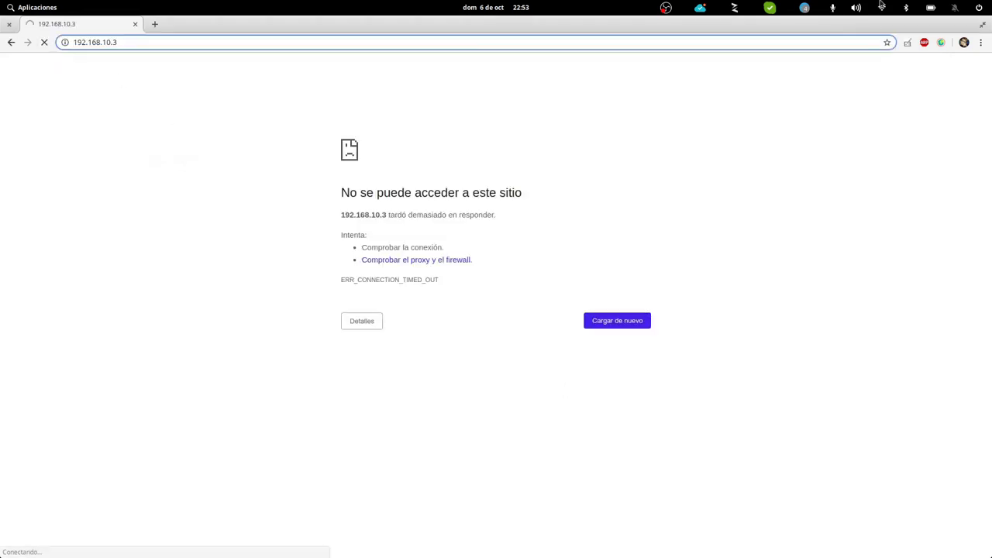
pyautogui.moveTo(0, 0)
pyautogui.click(720, 126)
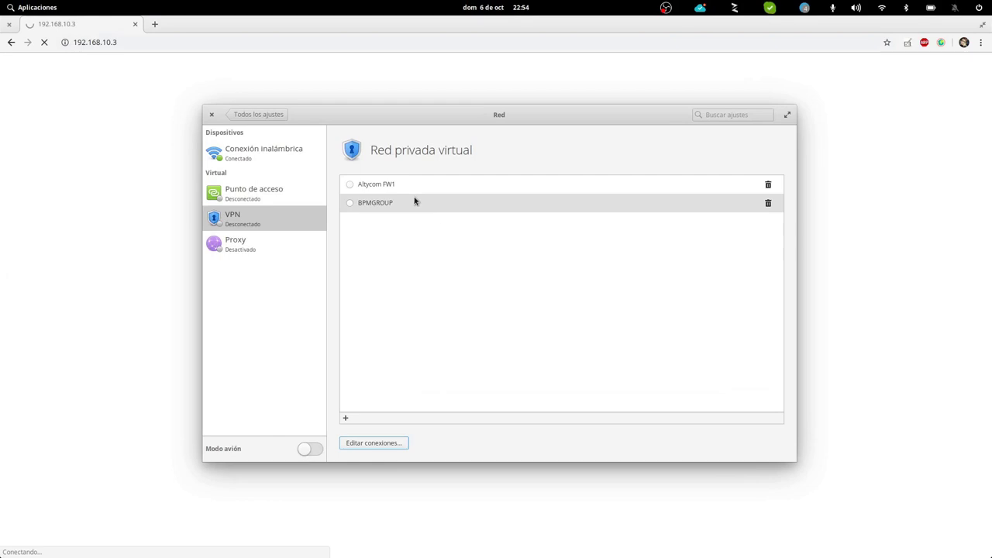
pyautogui.click(456, 213)
pyautogui.click(687, 179)
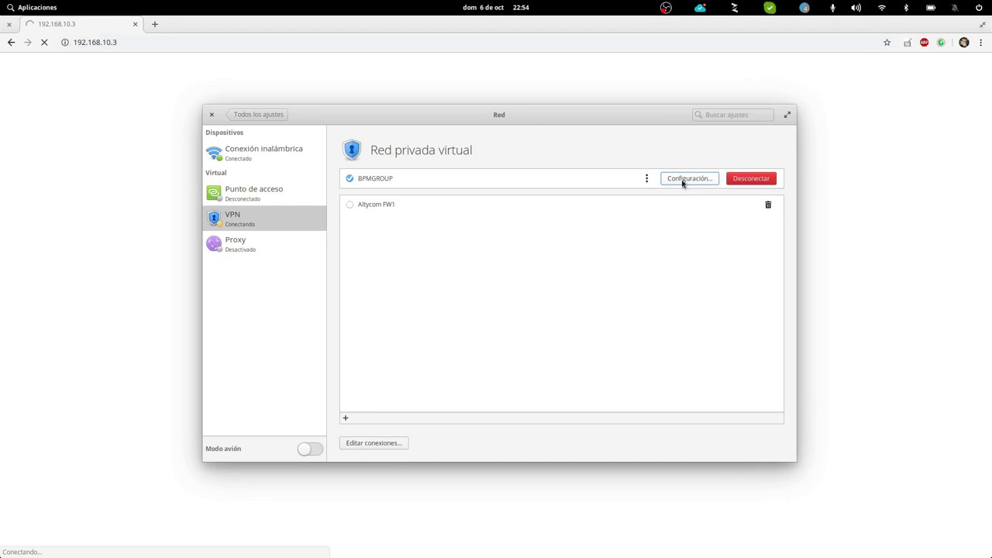
# Inspect BPMGROUP's connection details, selecting the VPN type and user name
pyautogui.click(647, 178)
pyautogui.moveTo(693, 214); pyautogui.dragTo(681, 203)
pyautogui.doubleClick(676, 228)
pyautogui.click(587, 186)
# Switch BPMGROUP to a TCP connection in advanced options, save, and confirm it's connecting
pyautogui.press('super+Down')
pyautogui.click(512, 325)
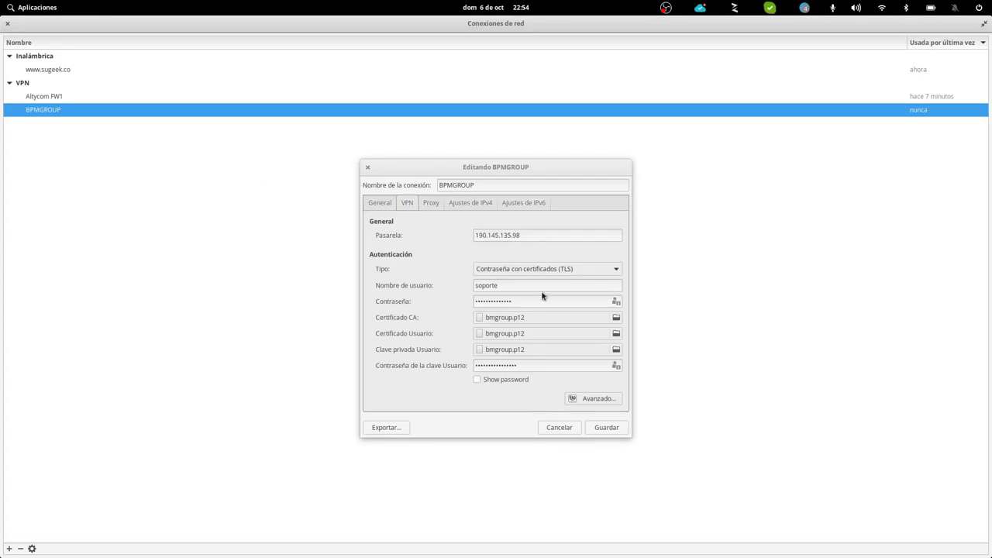
pyautogui.click(457, 271)
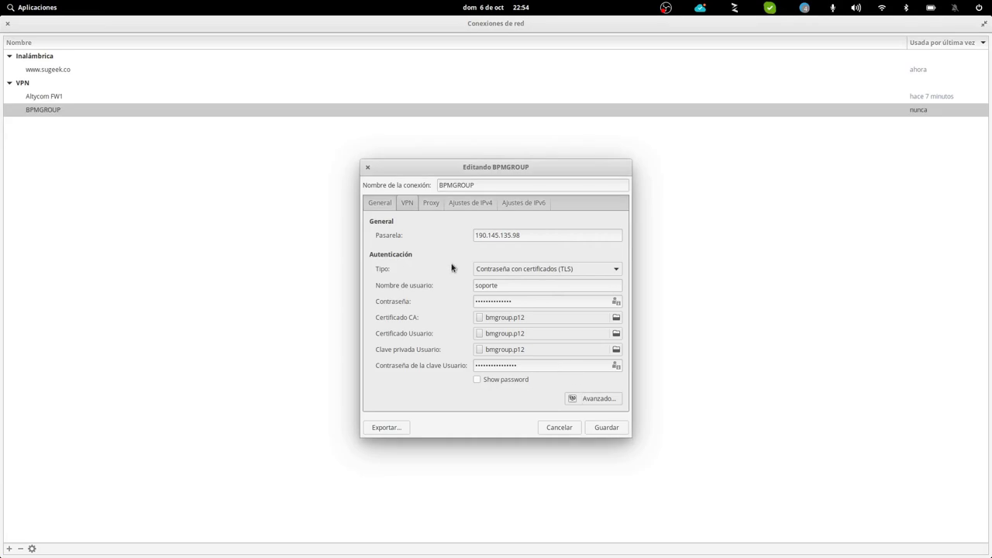
pyautogui.click(594, 399)
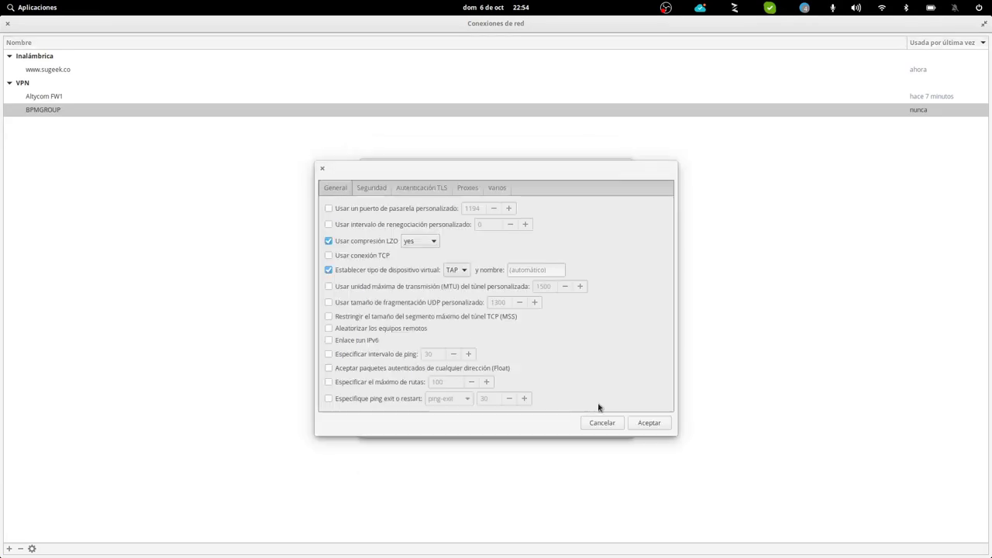
pyautogui.click(358, 259)
pyautogui.click(634, 426)
pyautogui.press('Return')
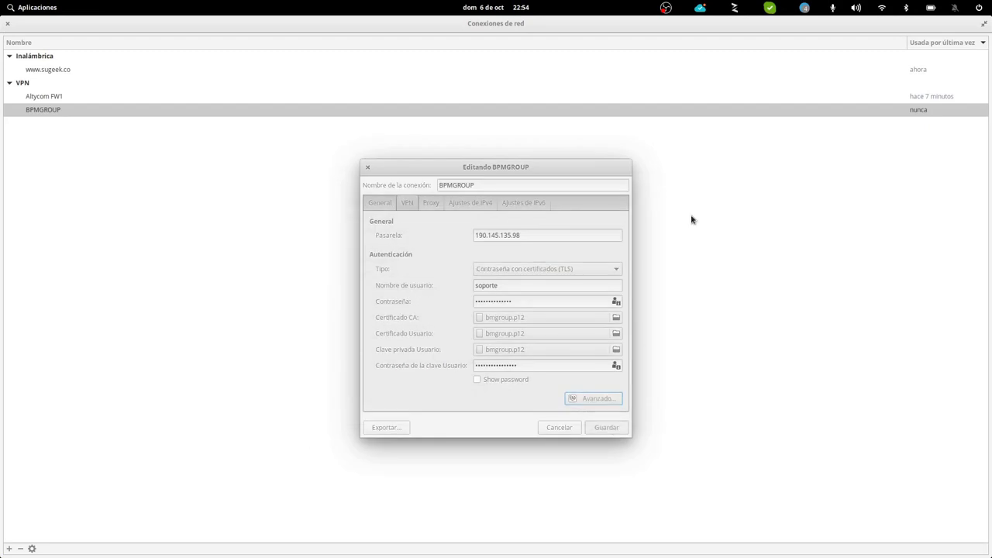
pyautogui.click(881, 9)
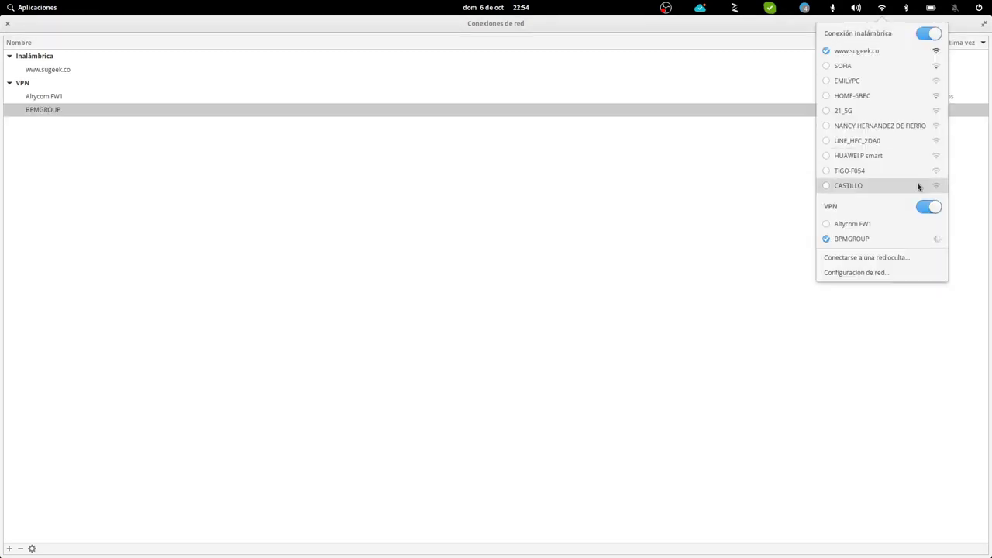
pyautogui.click(465, 231)
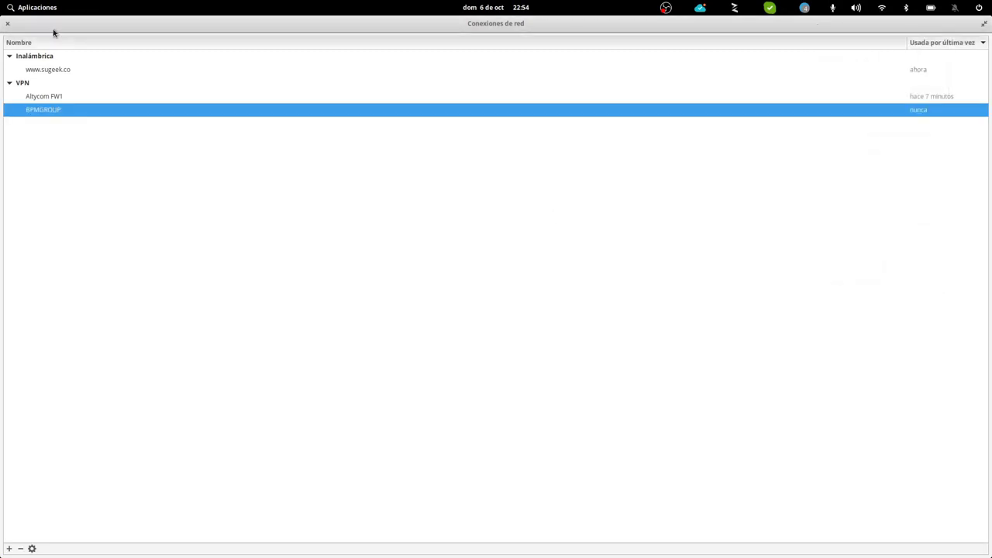
# Disconnect and reconnect the BPMGROUP VPN, then reload 192.168.10.3 in Chrome
pyautogui.click(9, 25)
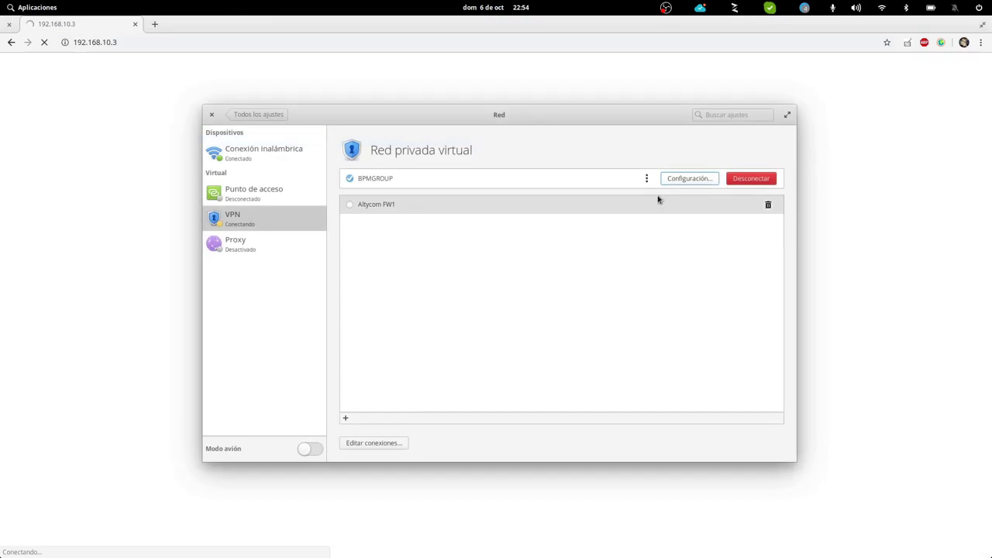
pyautogui.click(762, 179)
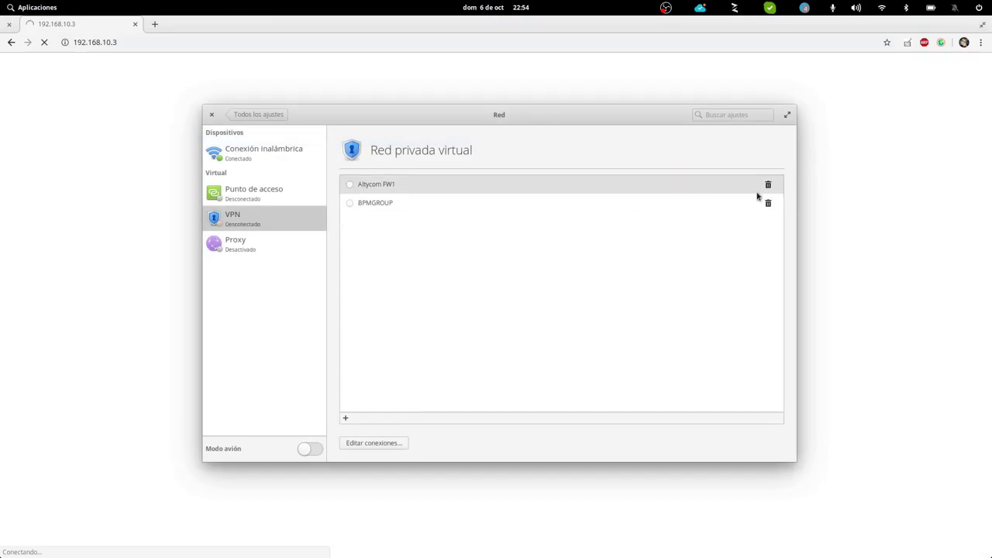
pyautogui.click(389, 205)
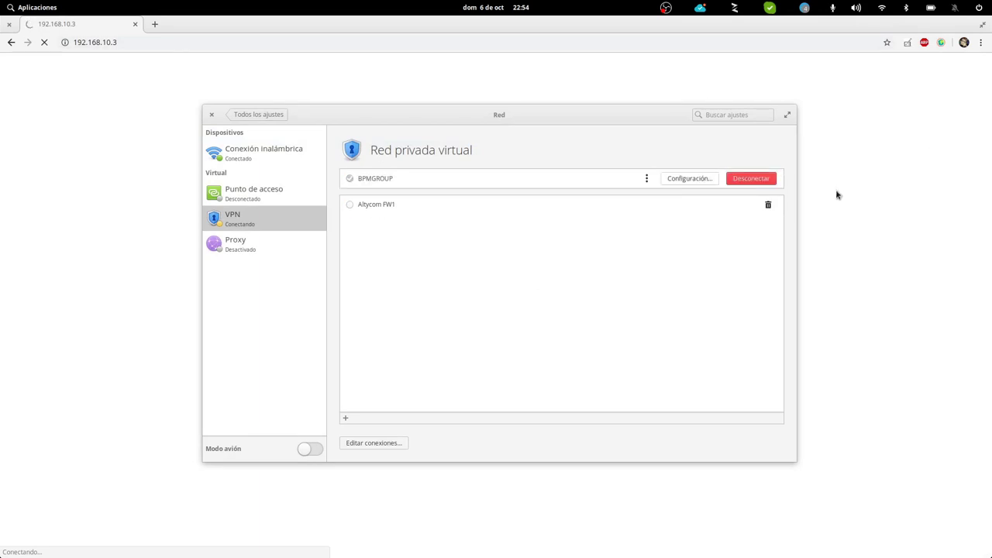
pyautogui.click(166, 42)
pyautogui.press('Return')
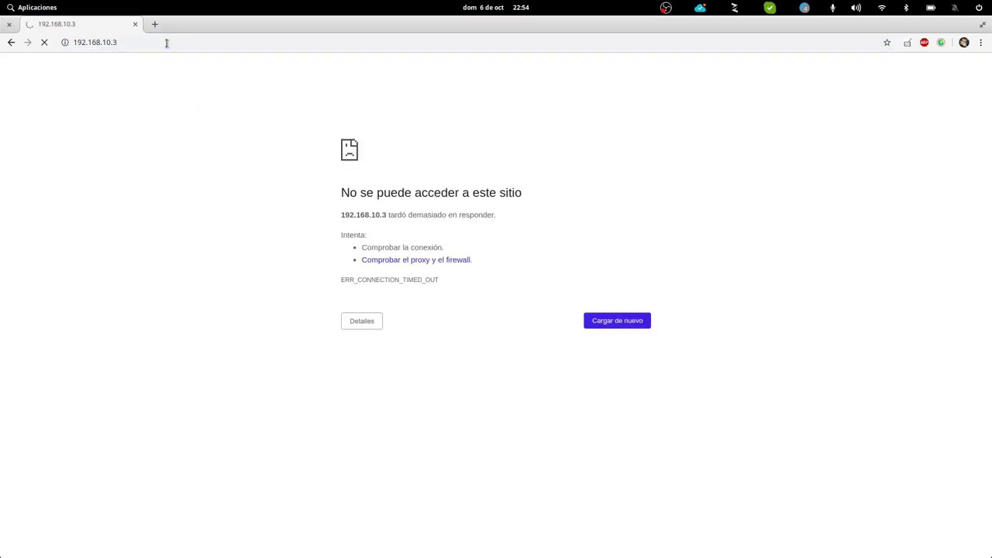
# Back in Network settings, check BPMGROUP's details and open its connection editor
pyautogui.press('super+Down')
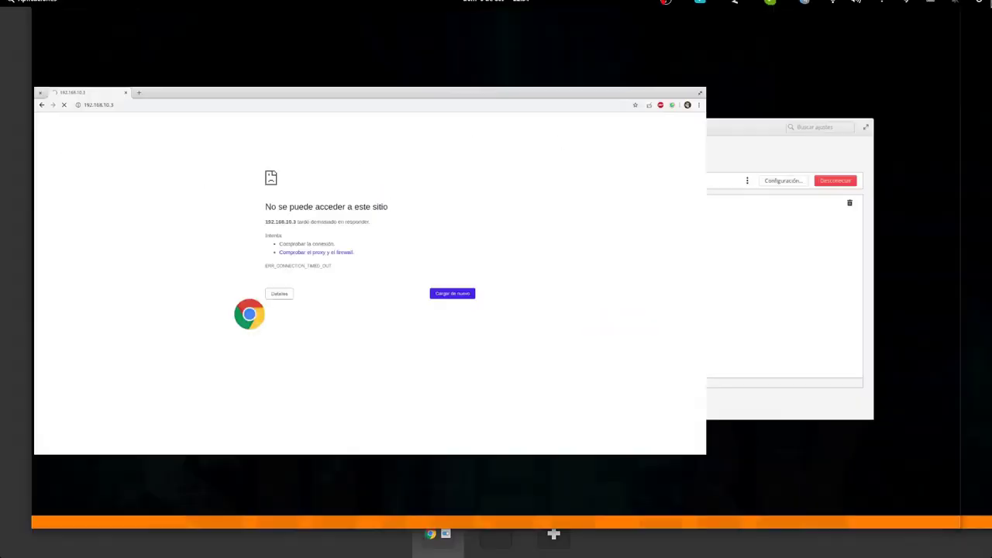
pyautogui.click(727, 211)
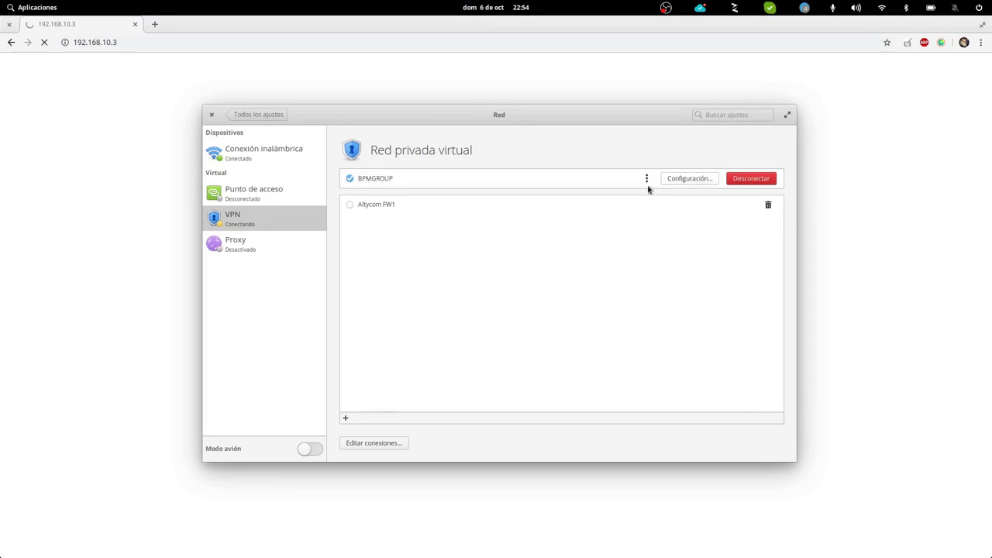
pyautogui.click(647, 180)
pyautogui.click(647, 179)
pyautogui.click(380, 203)
pyautogui.press('super+Down')
pyautogui.click(652, 189)
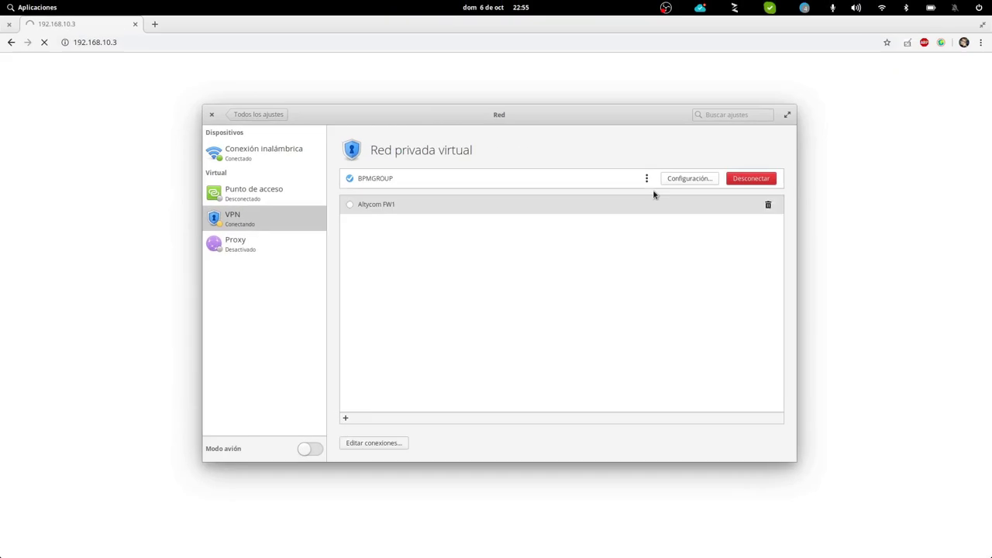
pyautogui.click(669, 179)
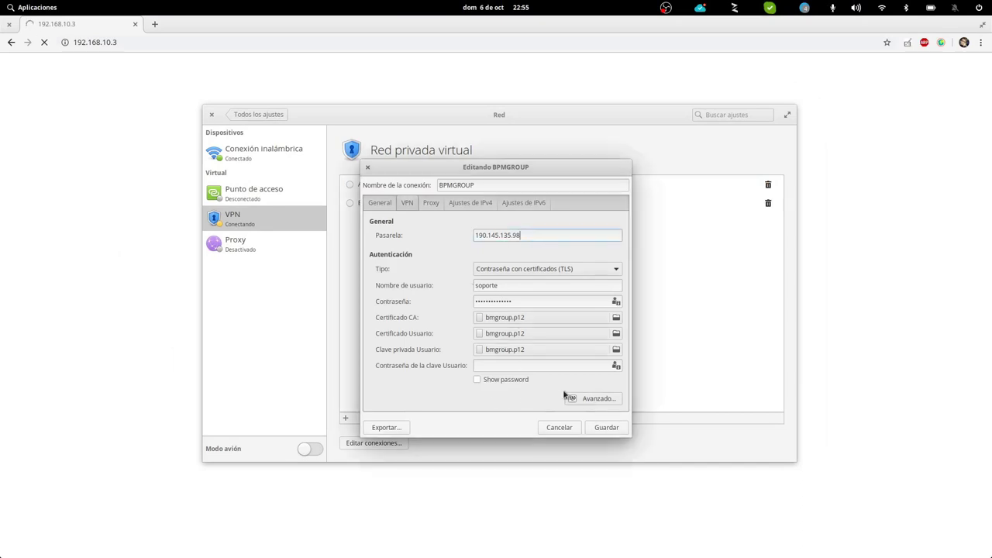
# Inspect BPMGROUP's IPv4 routes without changing them, then bring up the advanced OpenVPN options
pyautogui.click(472, 203)
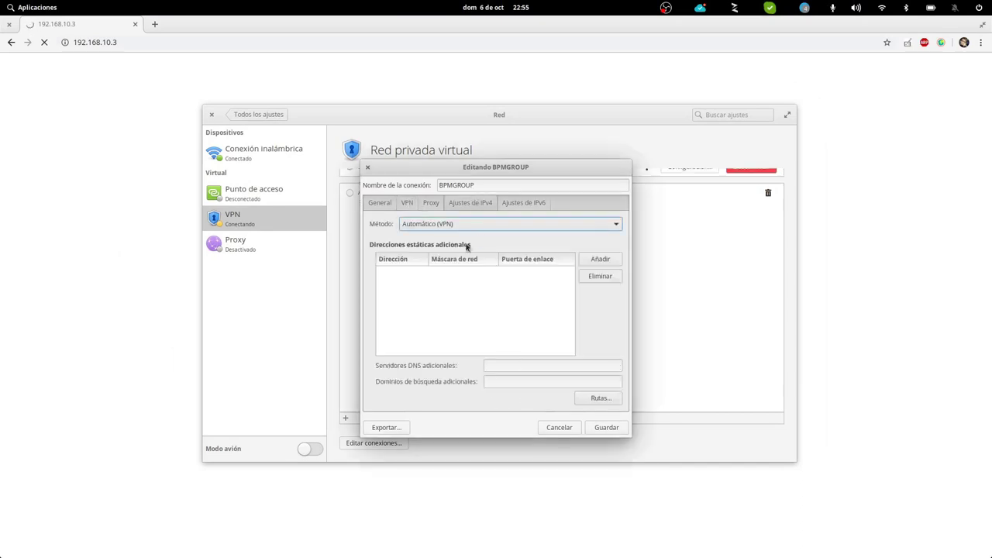
pyautogui.click(599, 399)
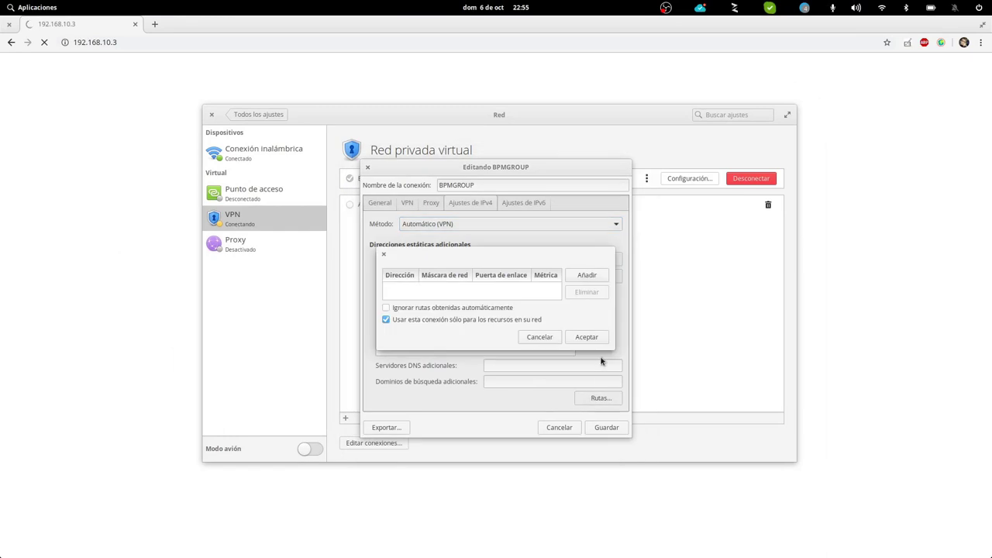
pyautogui.click(541, 337)
pyautogui.click(407, 202)
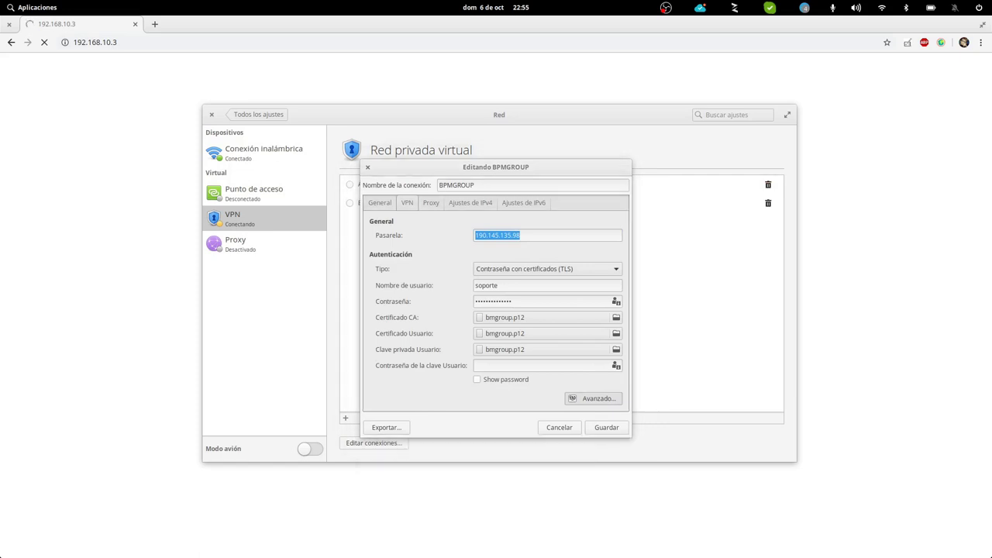
pyautogui.hotkey('alt', 'v')
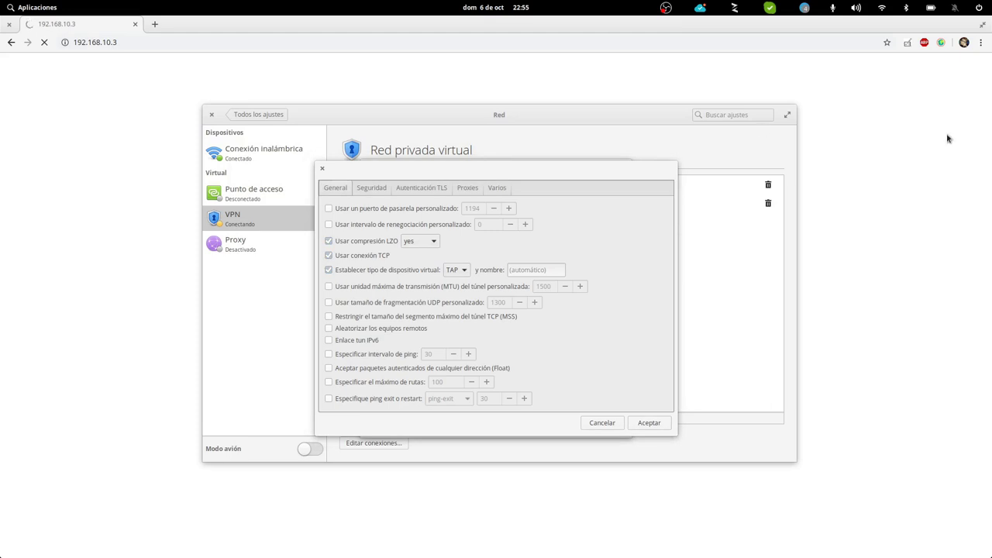
# Paste BPMGROUP's account password and user private-key password, then save the connection
pyautogui.click(648, 423)
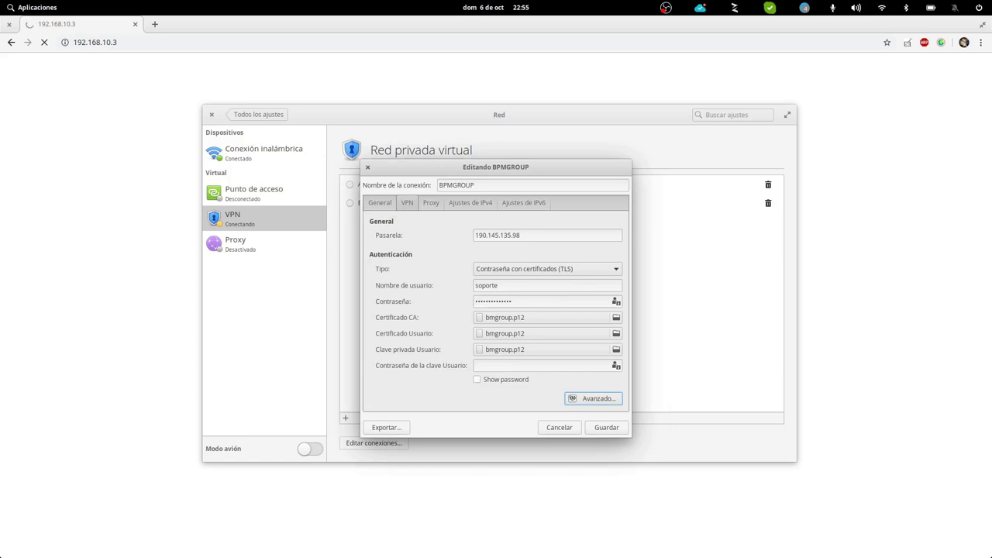
pyautogui.doubleClick(510, 301)
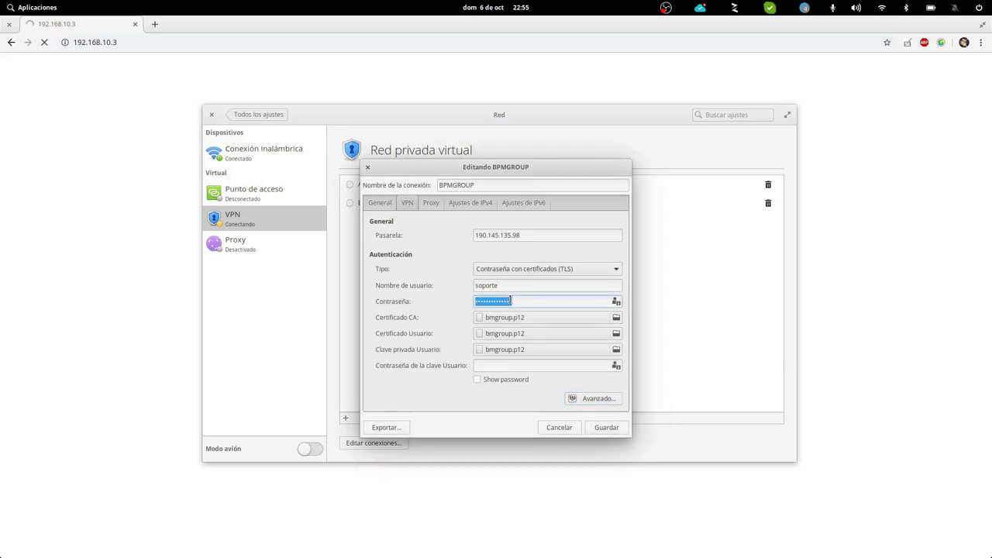
pyautogui.hotkey('ctrl', 'v')
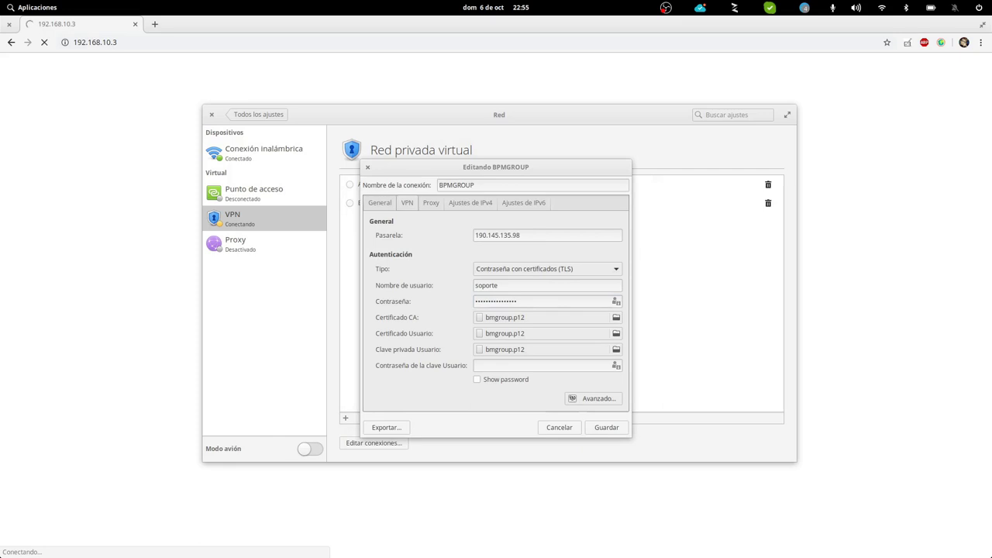
pyautogui.click(541, 367)
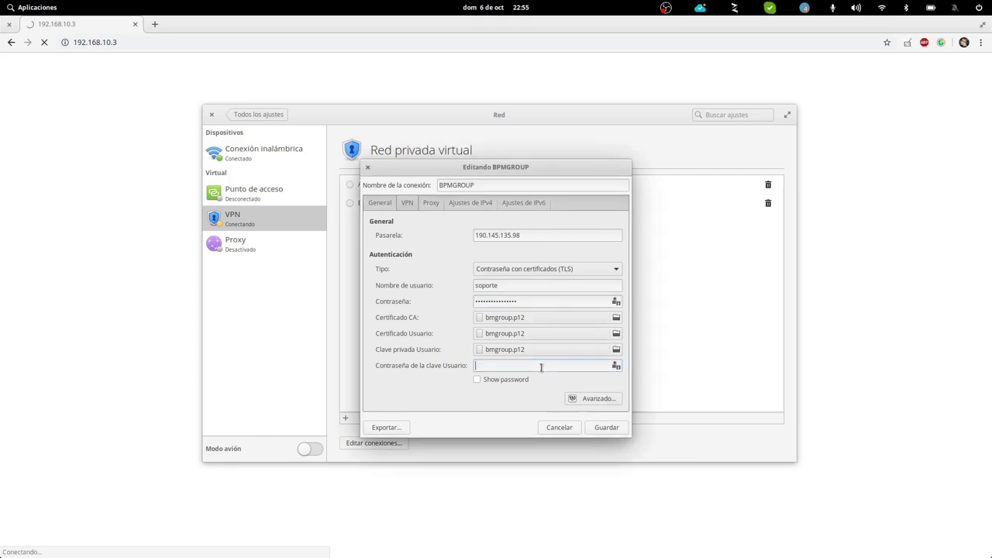
pyautogui.hotkey('ctrl', 'v')
pyautogui.click(614, 433)
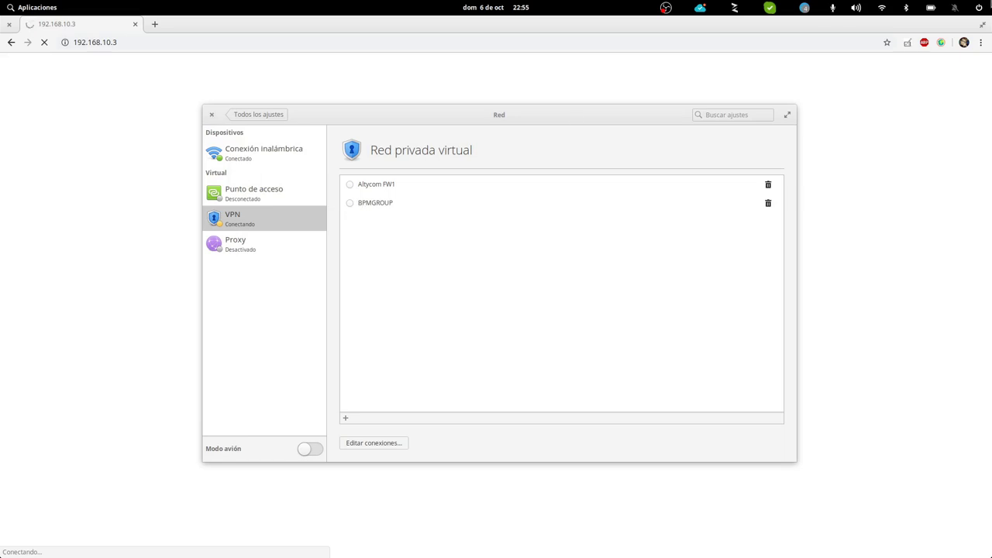
# Close the frozen Red settings window from the multitasking view and force it to quit
pyautogui.press('super+Down')
pyautogui.click(607, 248)
pyautogui.press('super+Down')
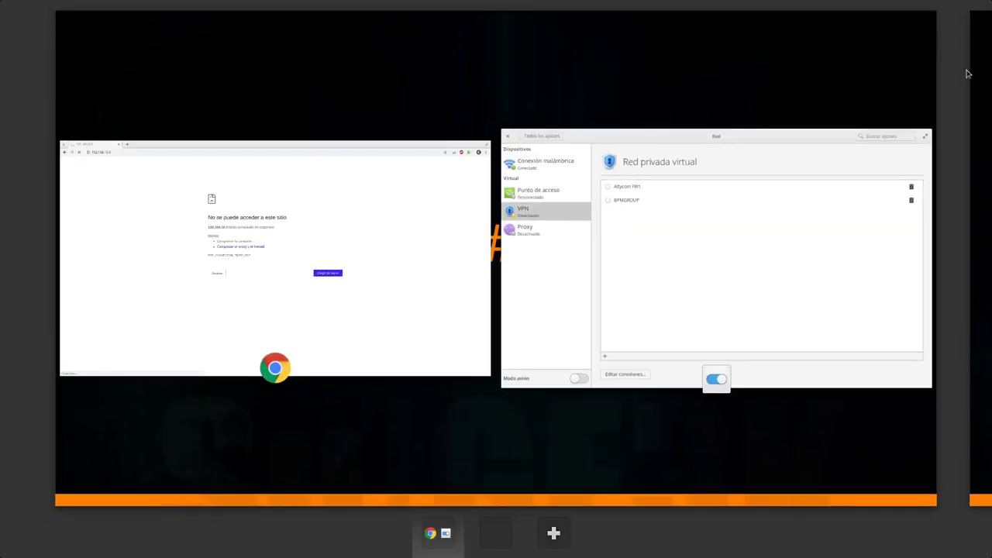
pyautogui.click(729, 261)
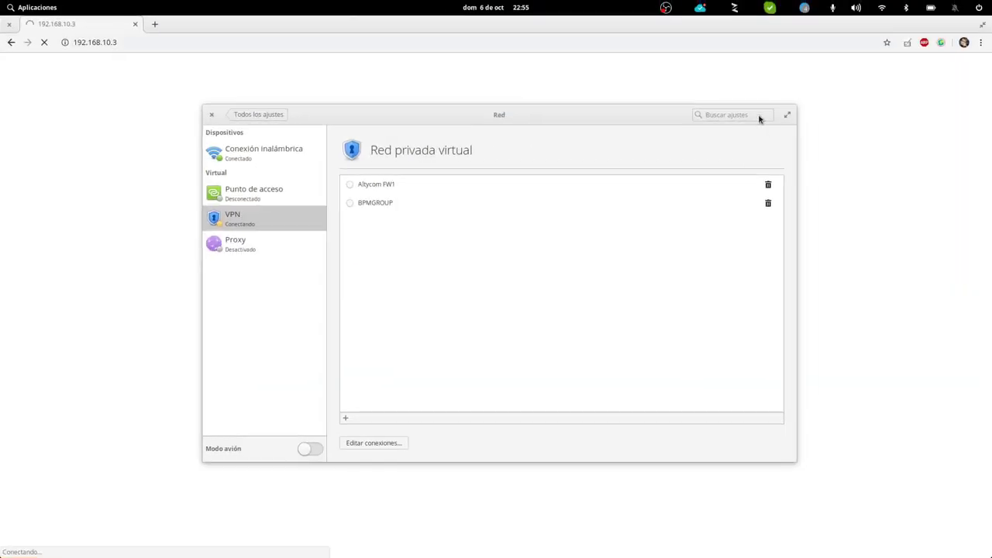
pyautogui.press('super+Down')
pyautogui.moveTo(501, 131)
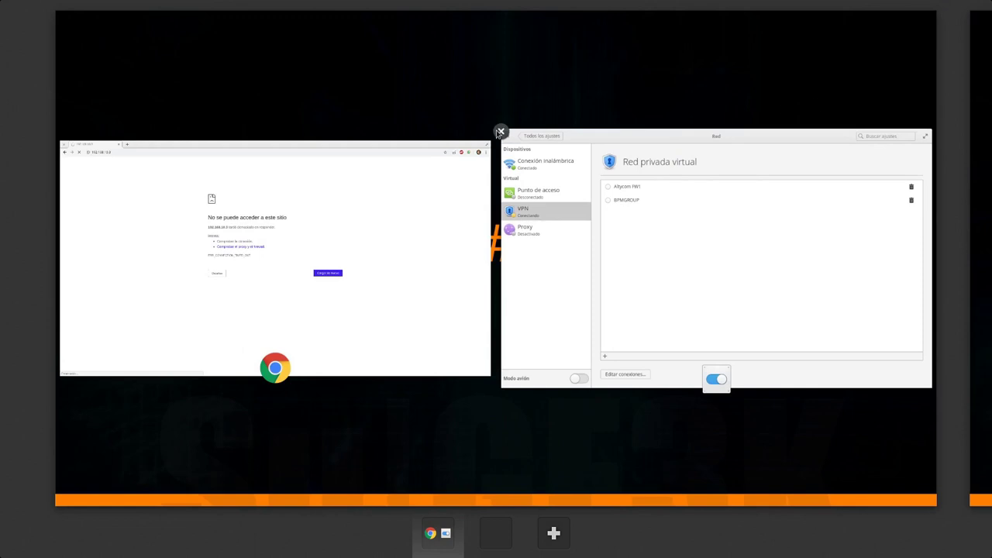
pyautogui.click(735, 291)
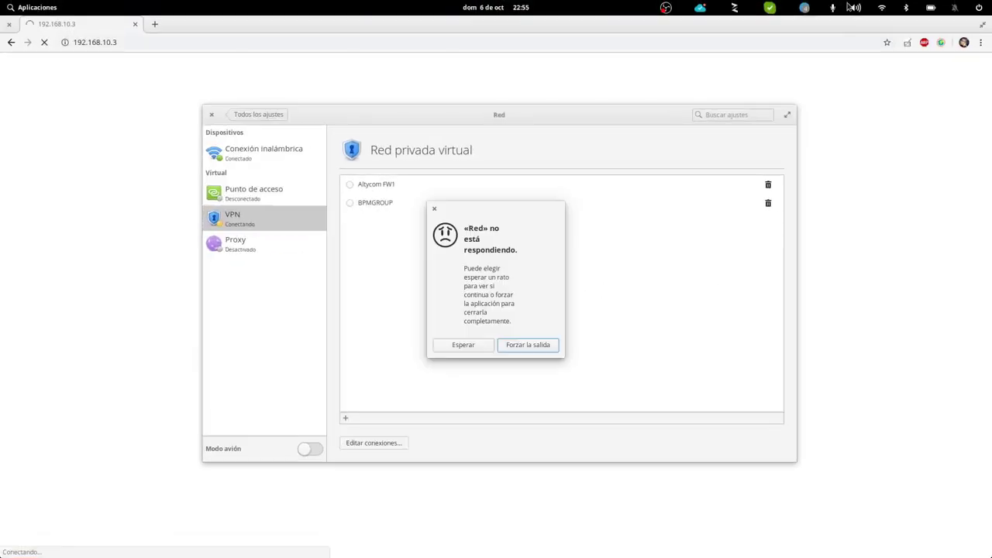
pyautogui.click(535, 346)
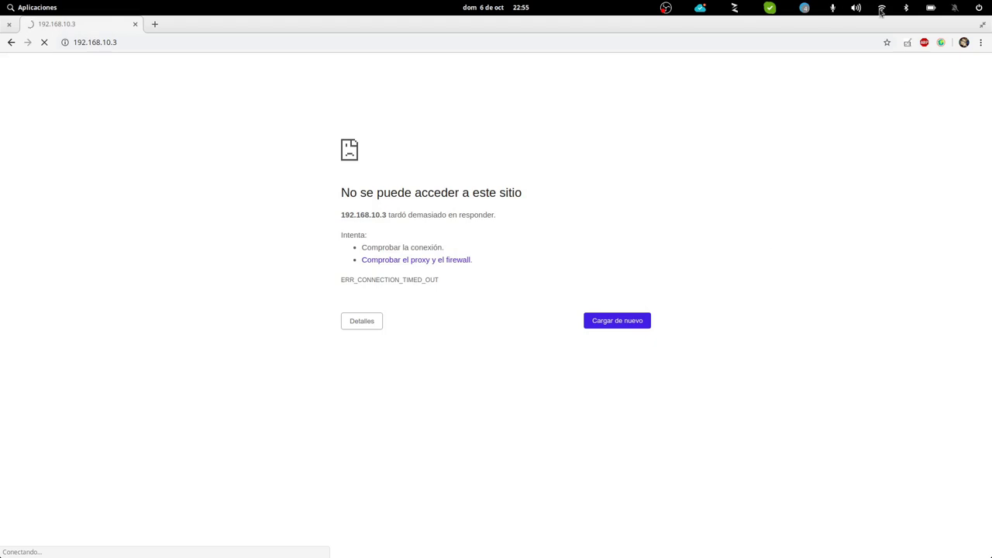
# Open BPMGROUP's settings from Editar conexiones and cancel without saving
pyautogui.moveTo(641, 548)
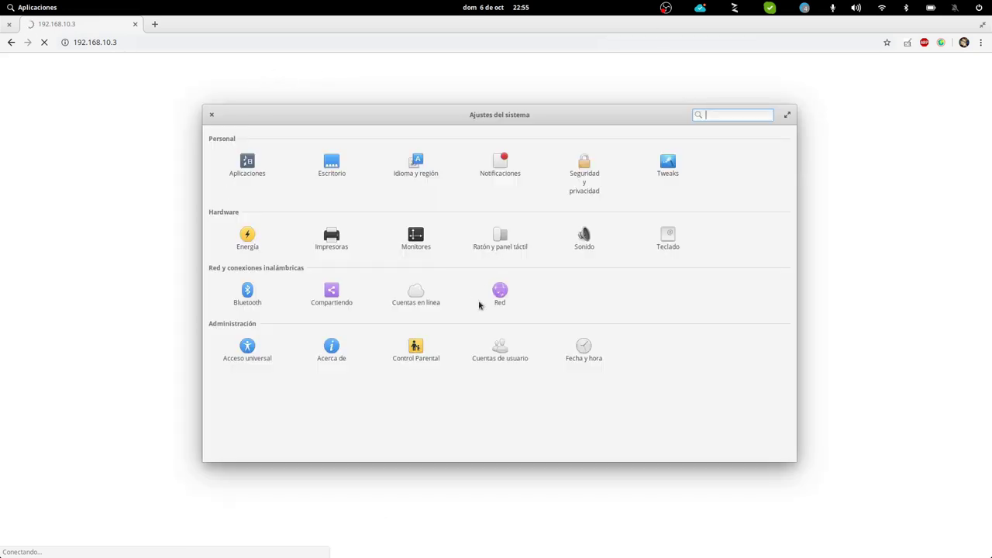
pyautogui.click(500, 299)
pyautogui.click(265, 227)
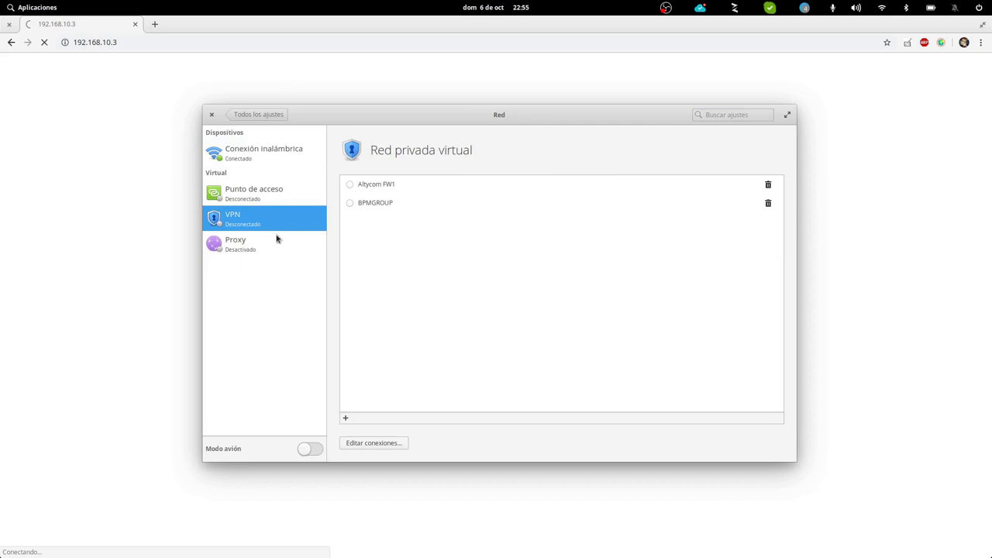
pyautogui.click(376, 443)
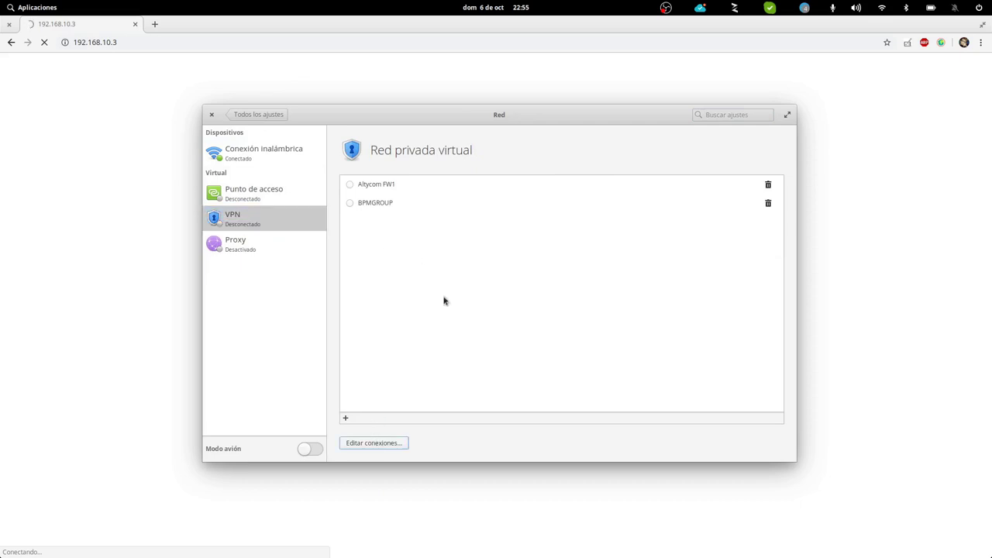
pyautogui.click(394, 264)
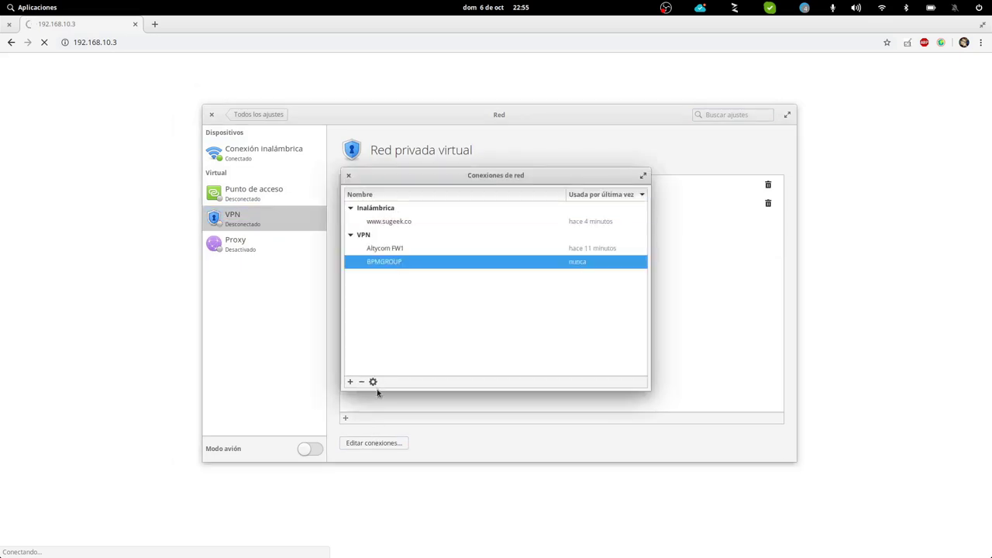
pyautogui.click(373, 381)
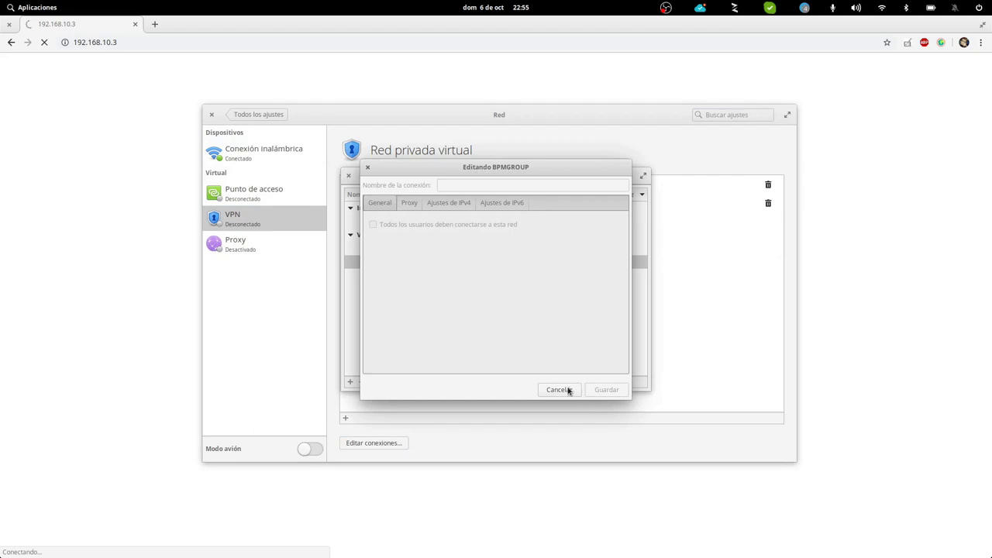
pyautogui.click(367, 168)
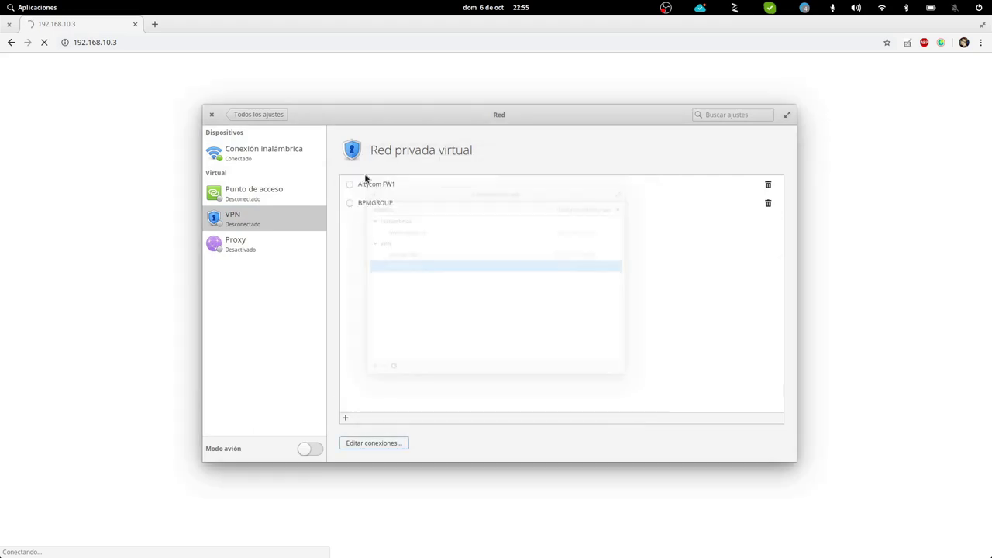
# Close the network windows and Chrome's timed-out 192.168.10.3 tab
pyautogui.click(212, 115)
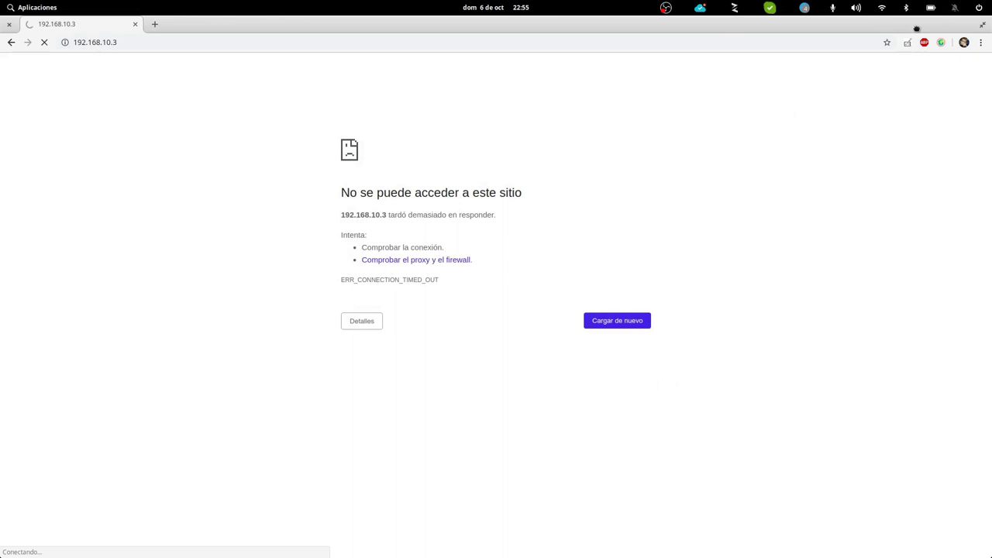
pyautogui.press('super')
pyautogui.click(387, 117)
pyautogui.click(9, 24)
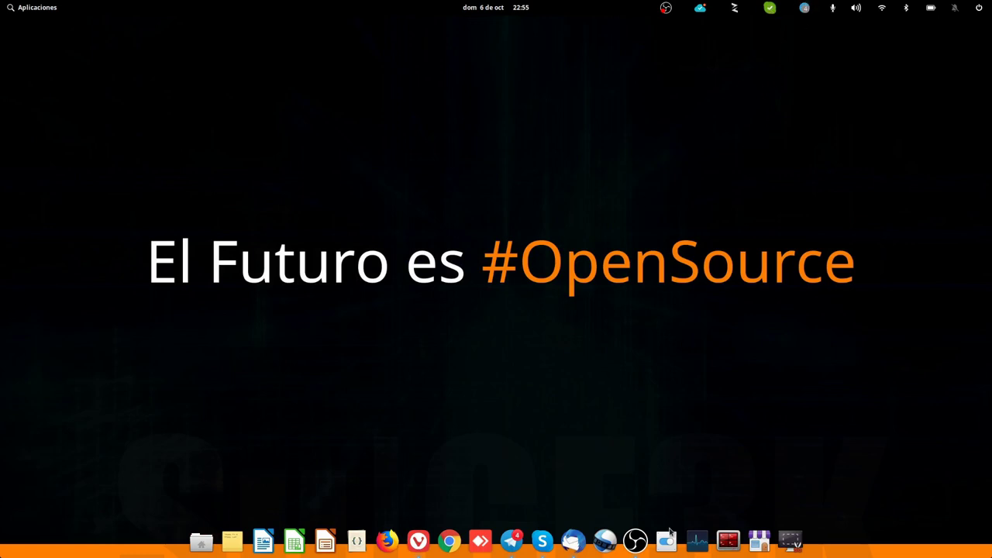
# End the wingpanel process in System Monitor's Procesos list
pyautogui.click(698, 540)
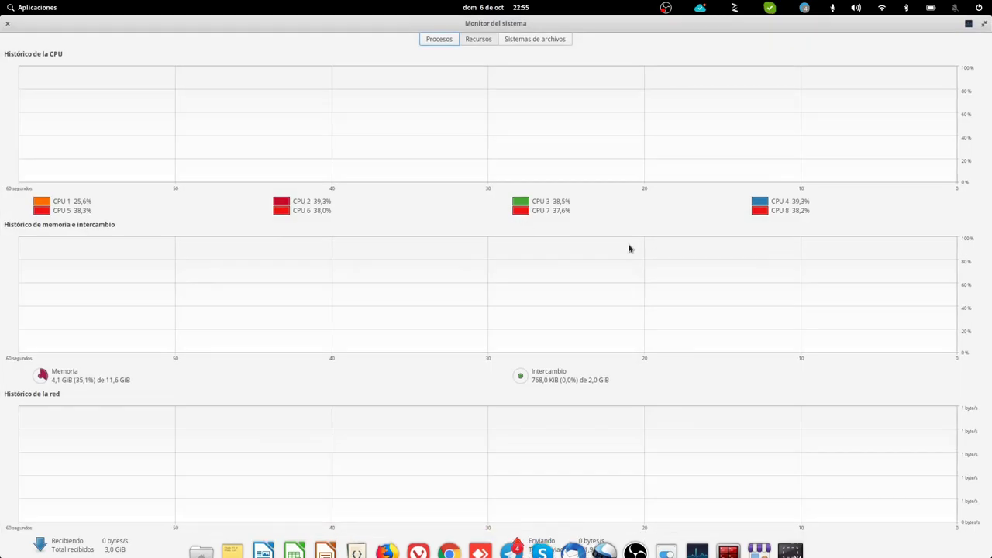
pyautogui.click(436, 39)
pyautogui.click(54, 55)
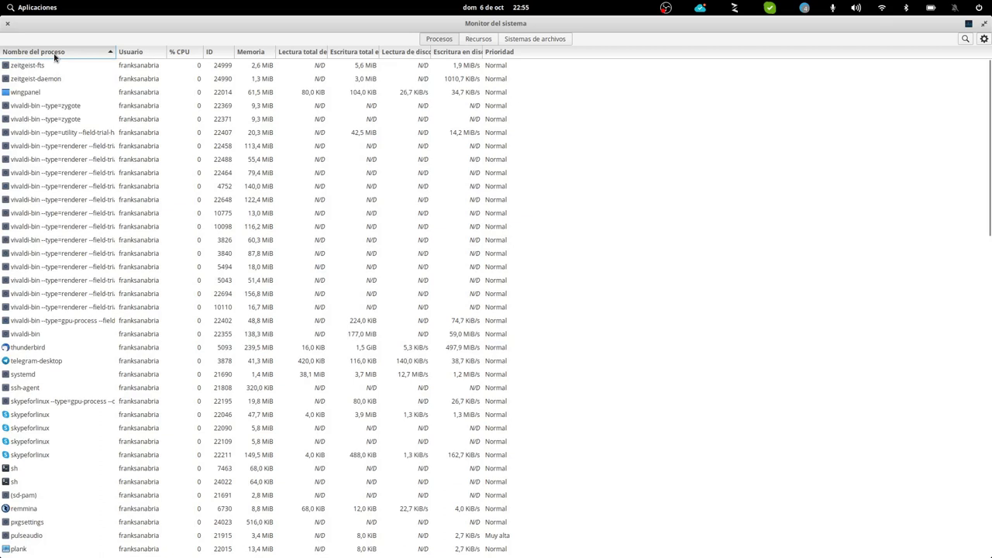
pyautogui.click(32, 95)
pyautogui.rightClick(33, 95)
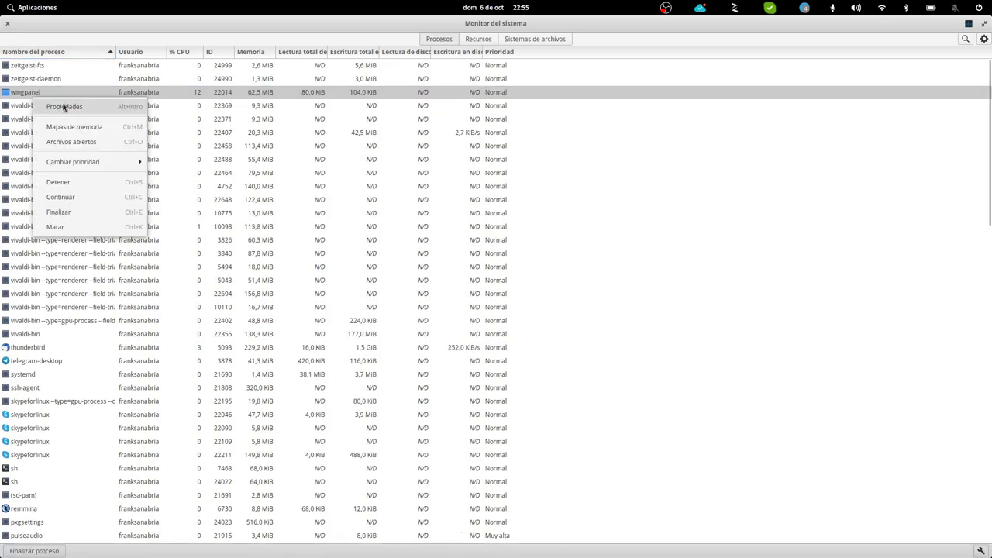
pyautogui.click(91, 210)
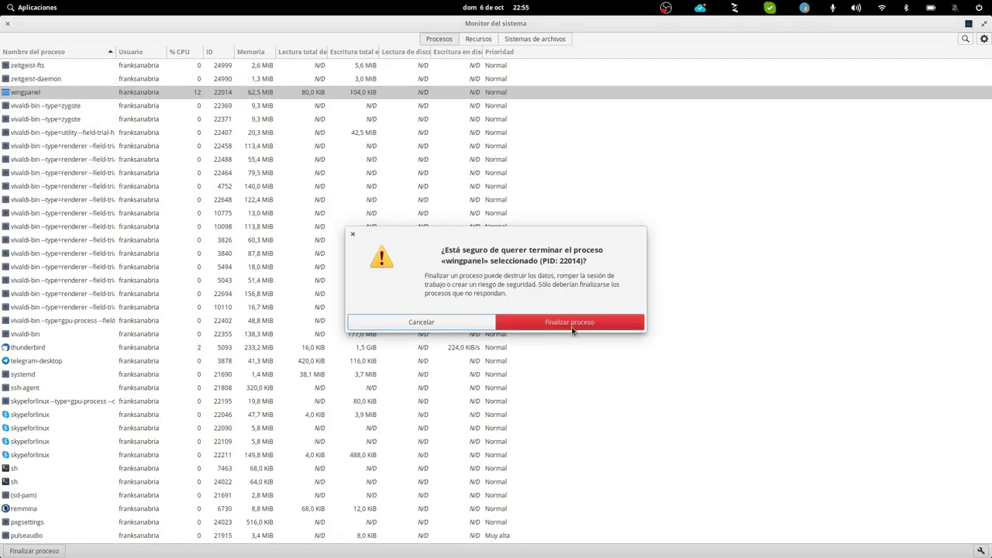
pyautogui.click(573, 328)
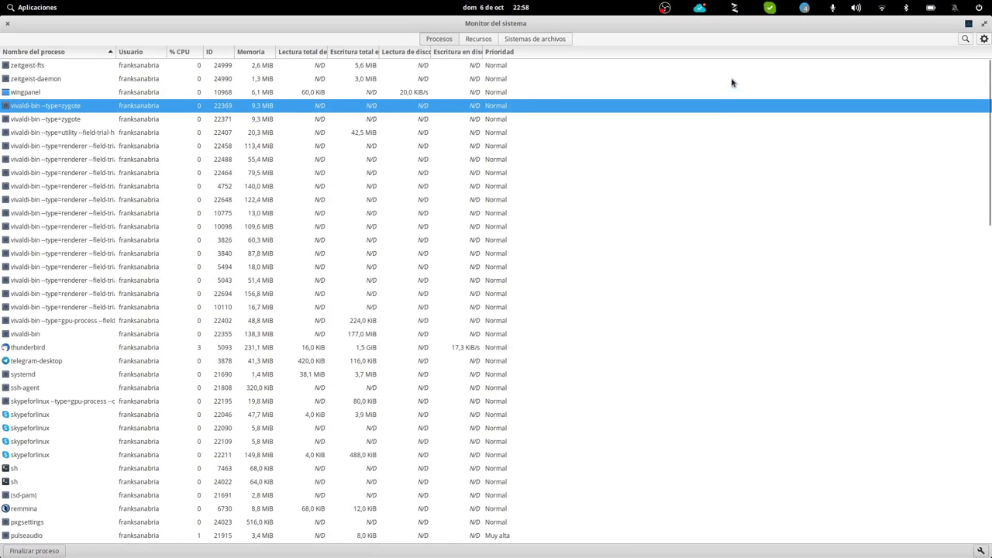
# Enable VPN in the panel, connect BPMGROUP with both passwords, and close System Monitor
pyautogui.click(882, 11)
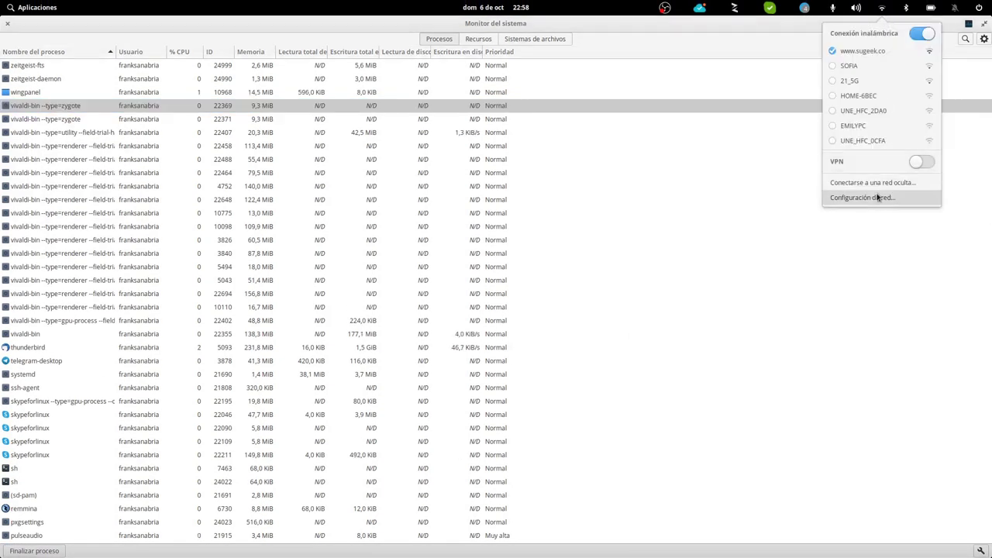
pyautogui.click(917, 163)
pyautogui.click(858, 193)
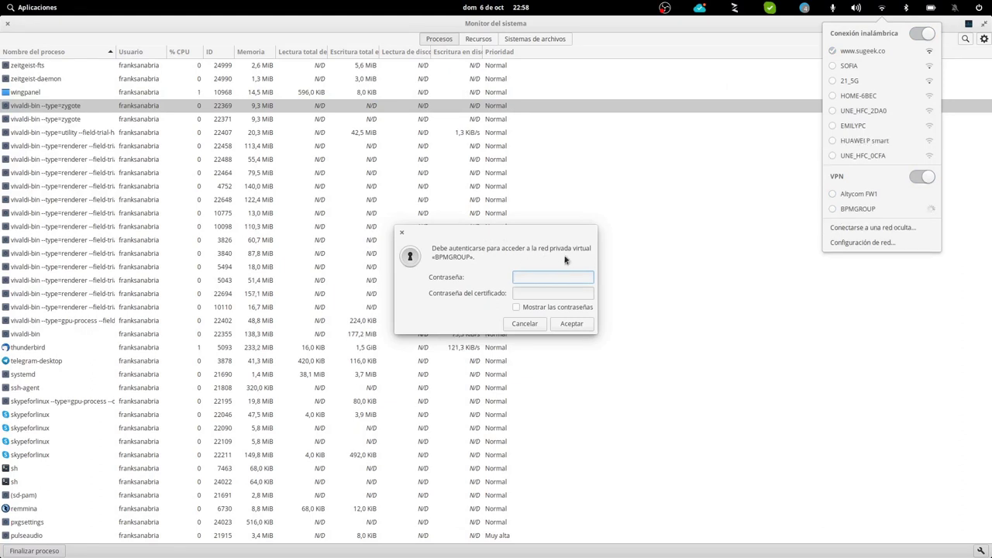
pyautogui.hotkey('ctrl', 'v')
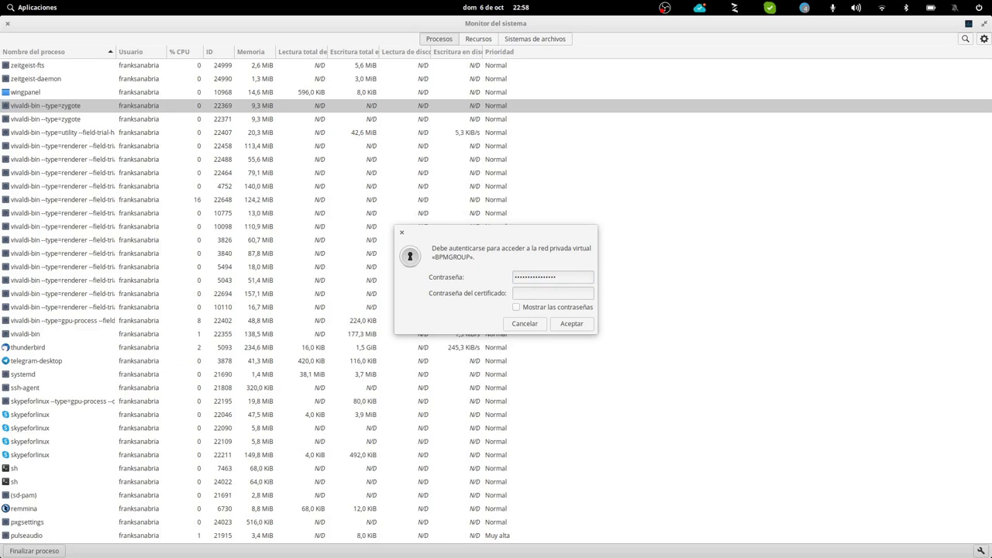
pyautogui.click(550, 291)
pyautogui.hotkey('ctrl', 'v')
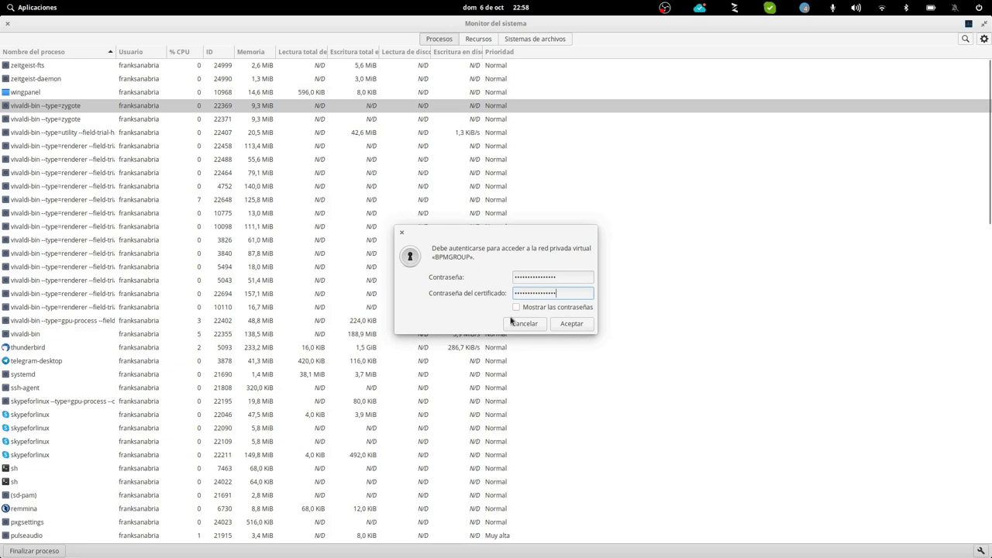
pyautogui.click(574, 325)
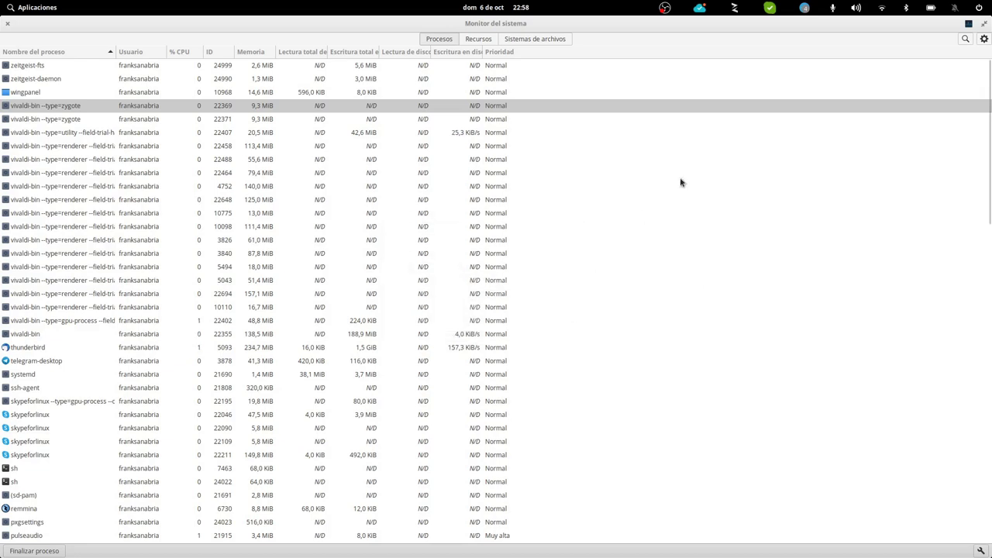
pyautogui.click(7, 23)
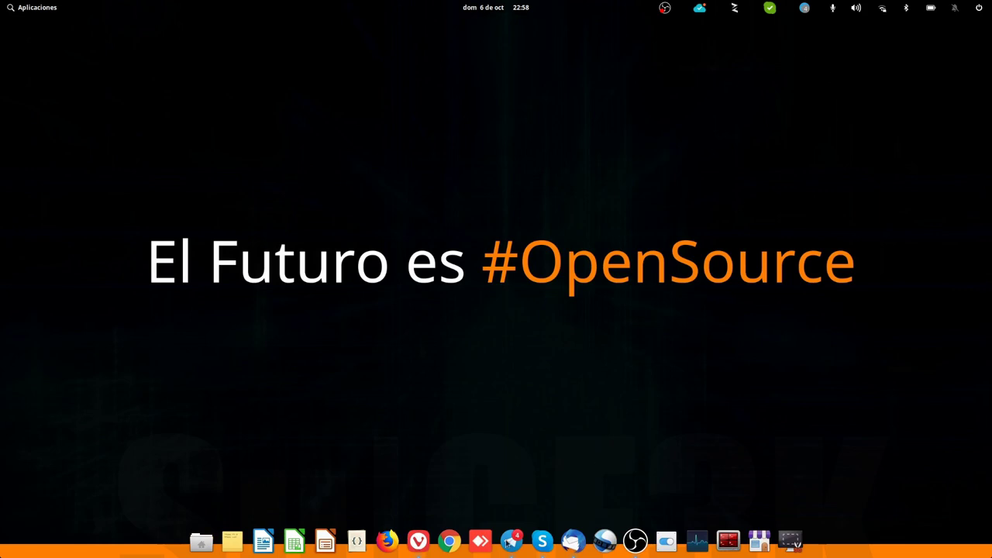
# Load 192.168.10.3 in Chrome and proceed past the privacy warning to OriginHero
pyautogui.click(450, 542)
pyautogui.write('192.168.6')
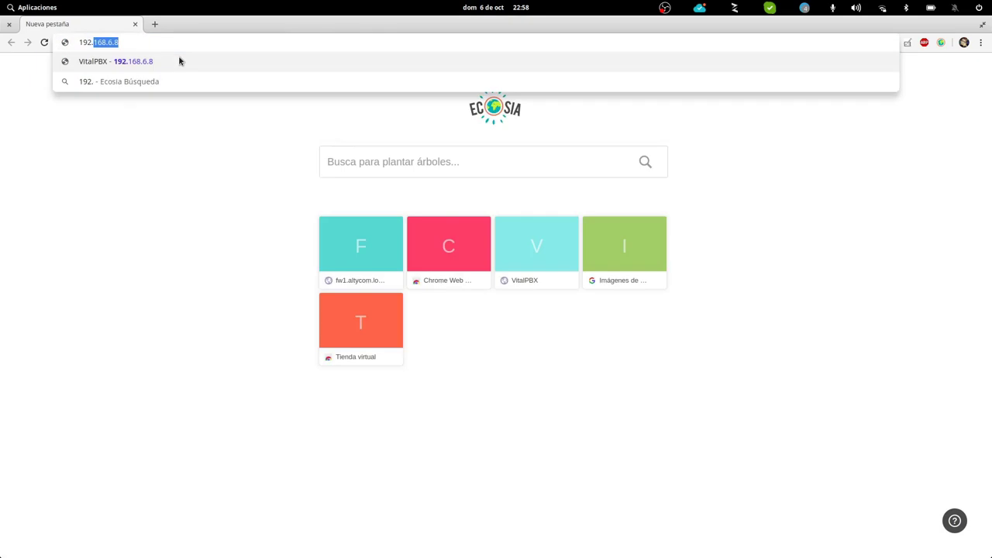
pyautogui.press('BackSpace')
pyautogui.press('BackSpace')
pyautogui.write('10.3')
pyautogui.press('Return')
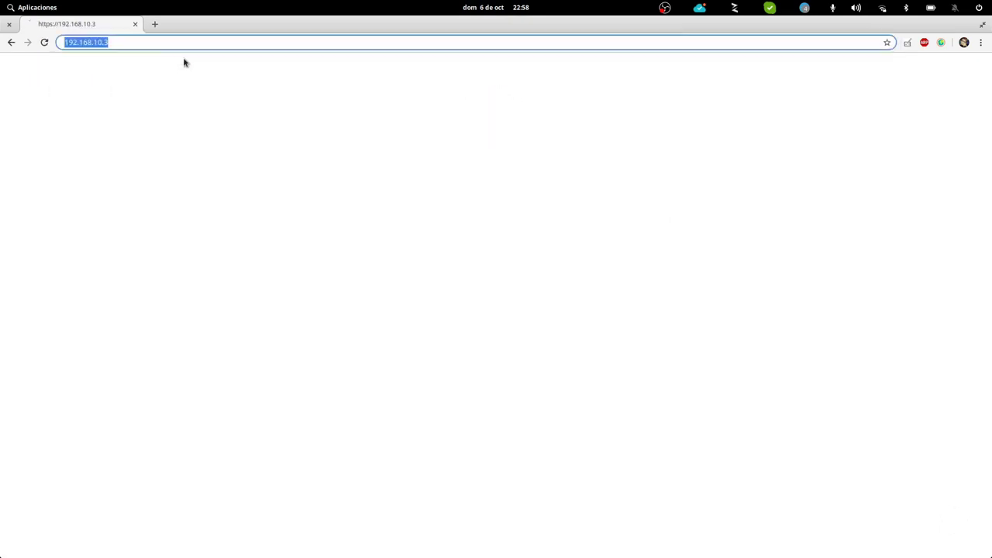
pyautogui.click(377, 333)
pyautogui.click(406, 411)
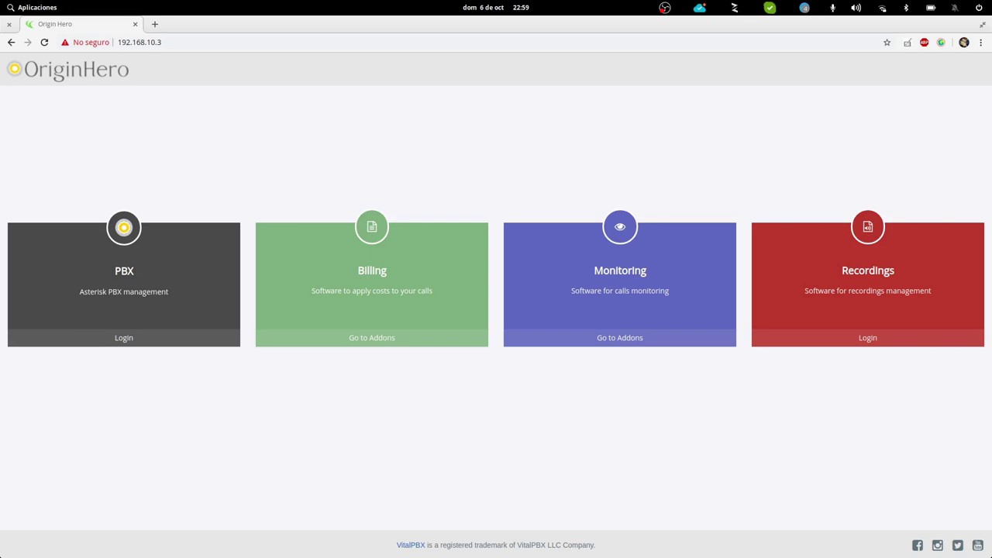
# Close the Chrome window showing the VitalPBX OriginHero page
pyautogui.press('super+Down')
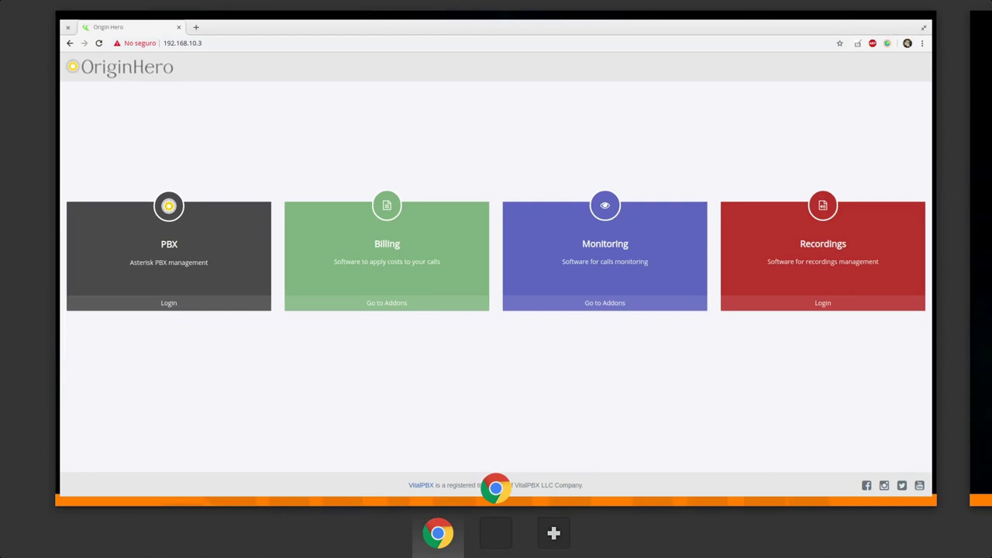
pyautogui.press('super+Down')
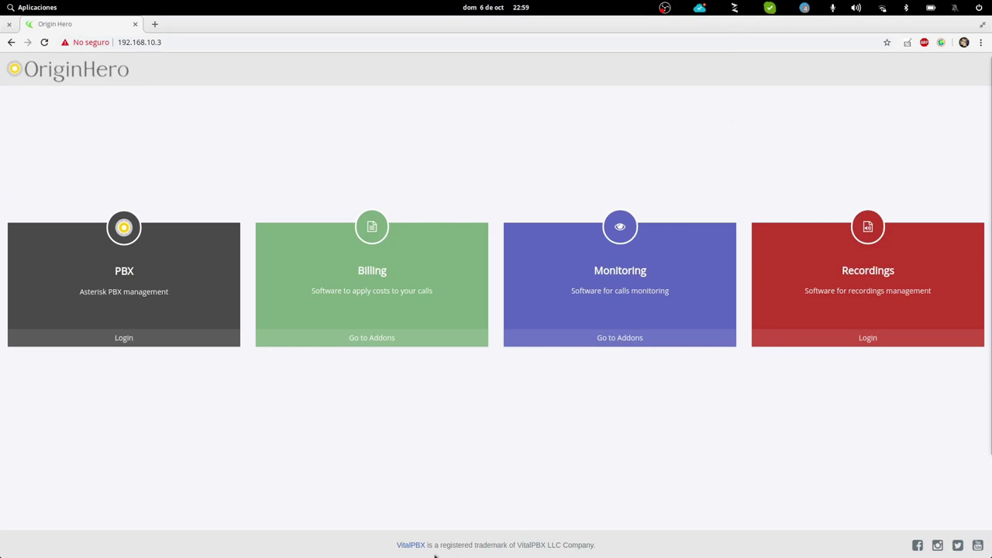
pyautogui.moveTo(480, 552)
pyautogui.moveTo(522, 547)
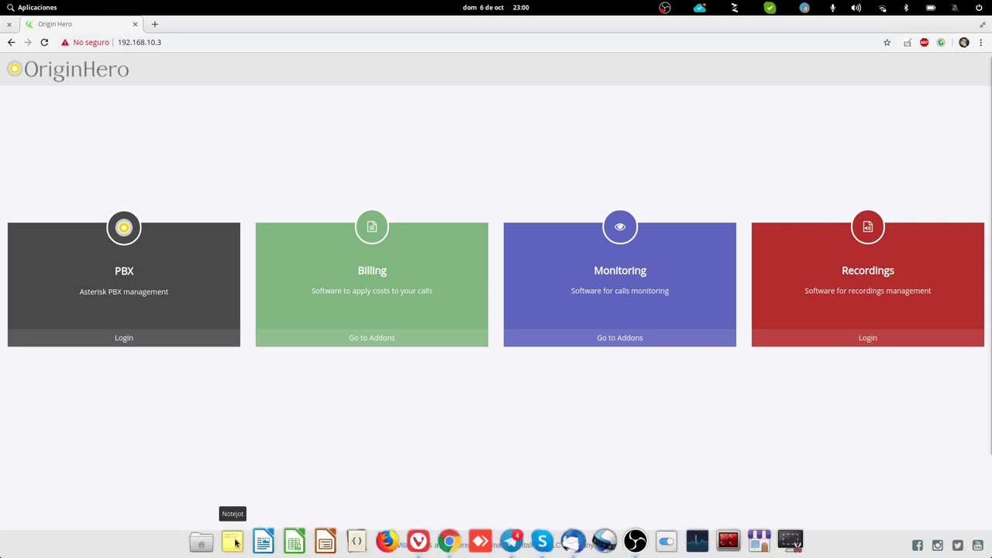
pyautogui.hotkey('ctrl', 'w')
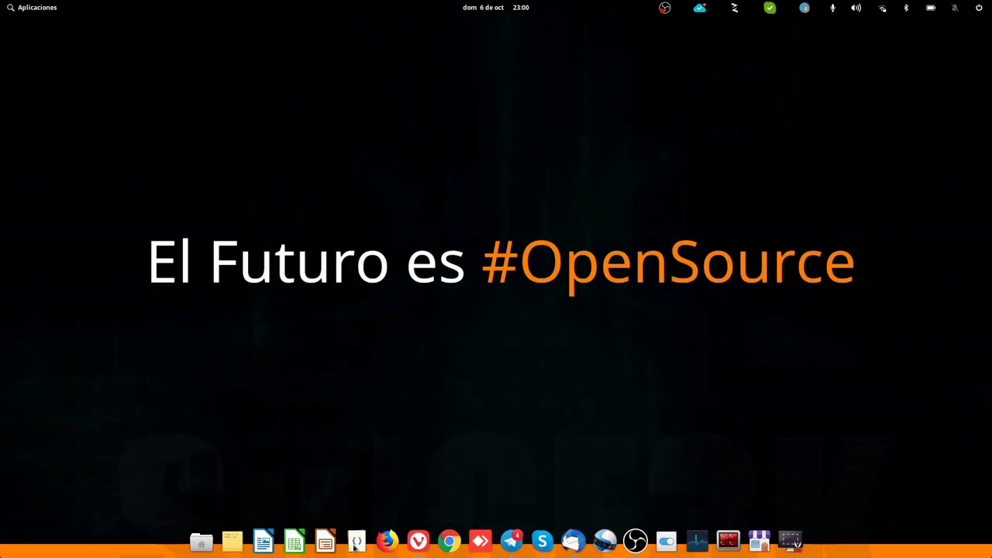